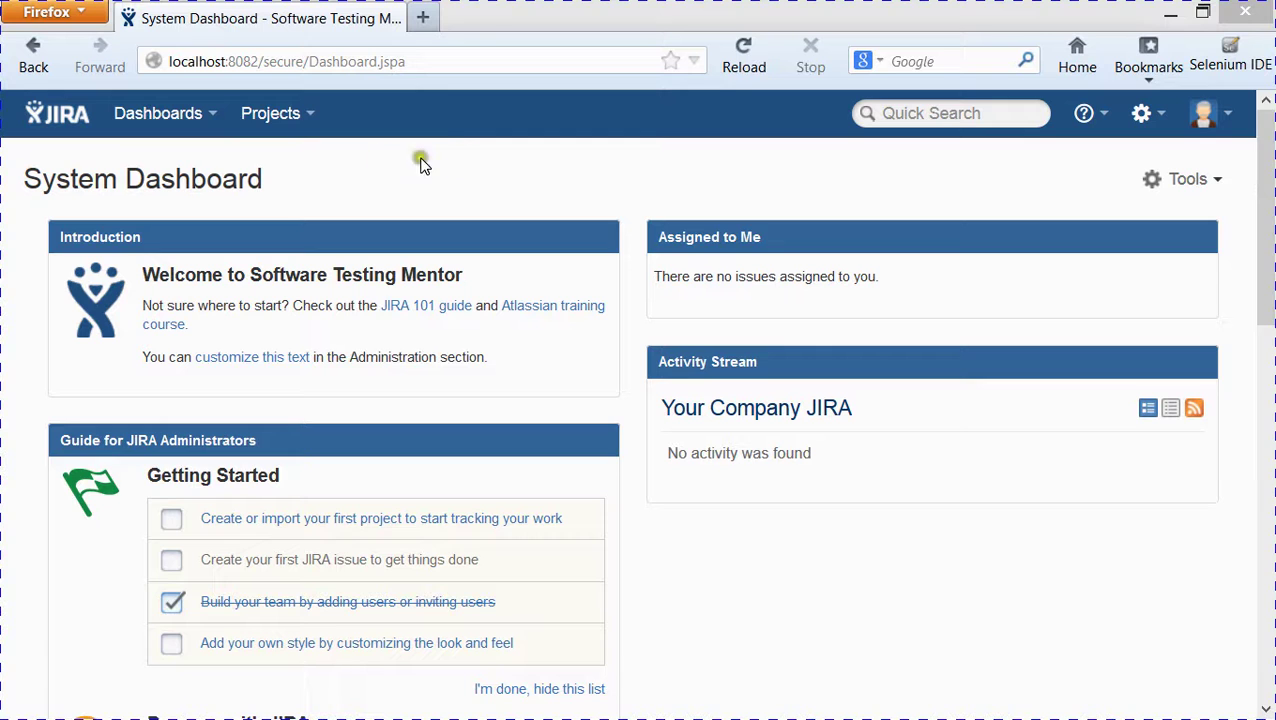
- Start a new project from Projects > Create Project and confirm administrator access with the admin password
click(316, 116)
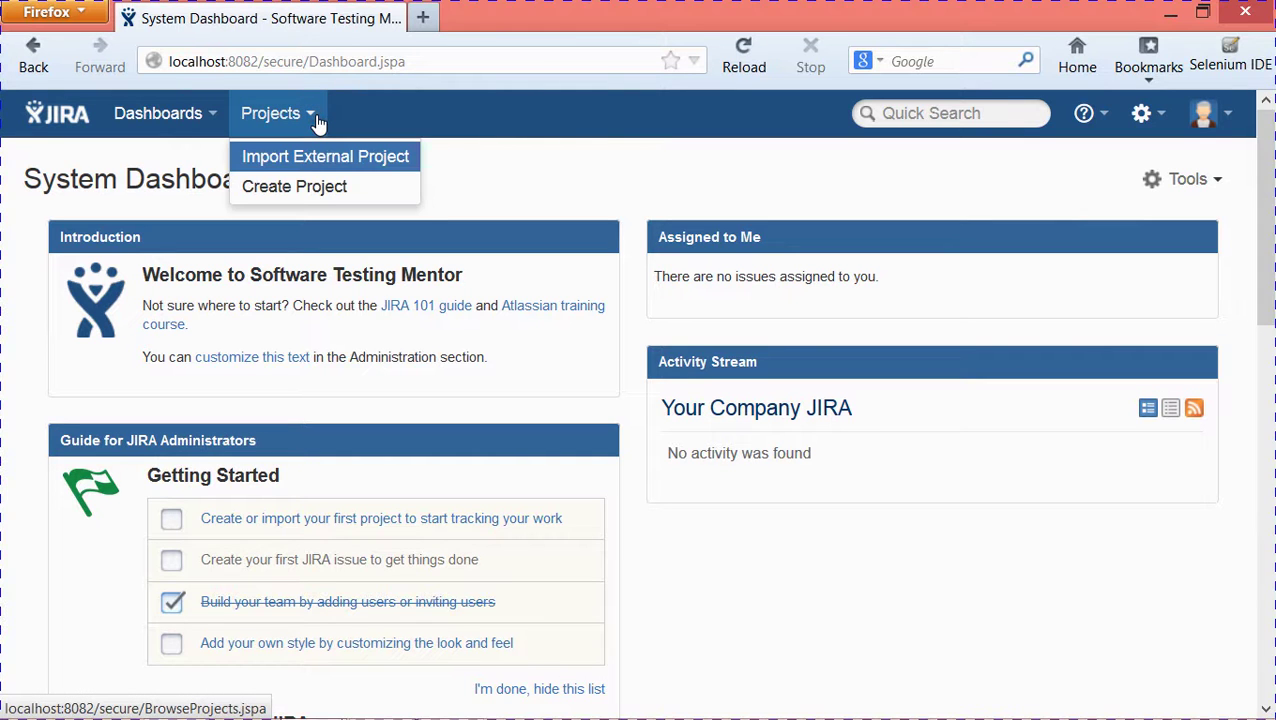
click(334, 189)
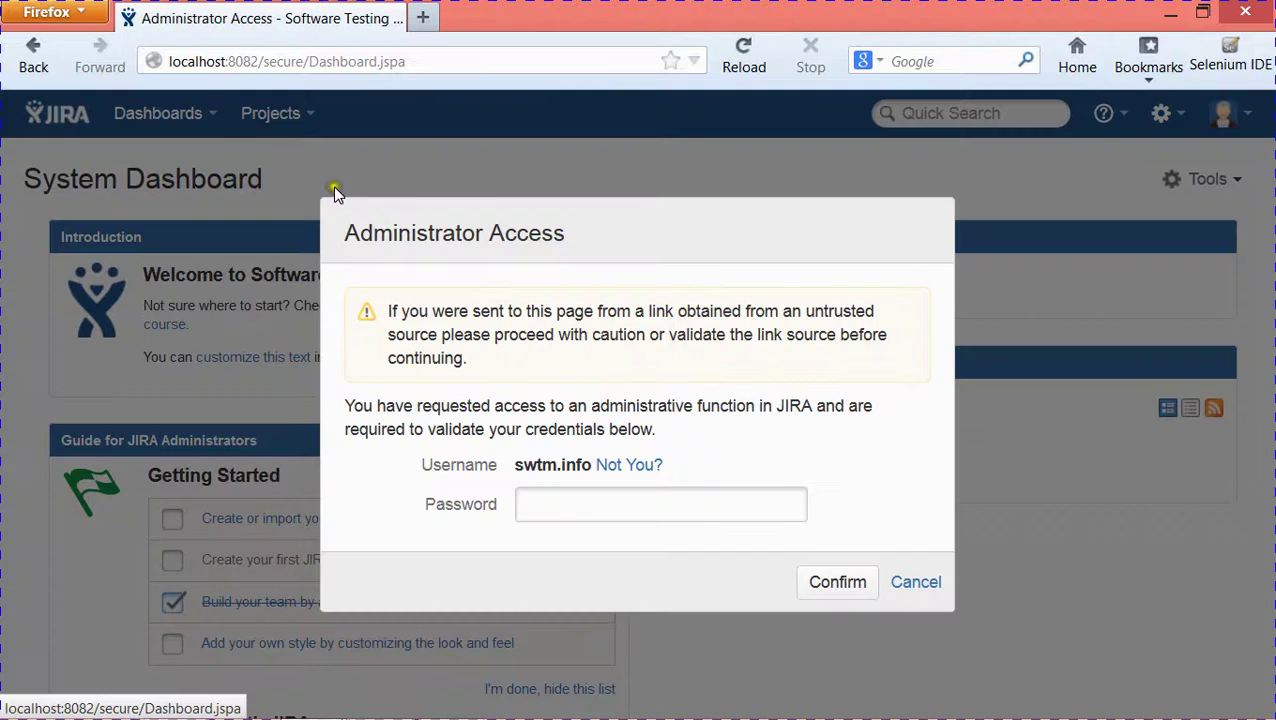
click(549, 515)
text(admin1)
click(830, 586)
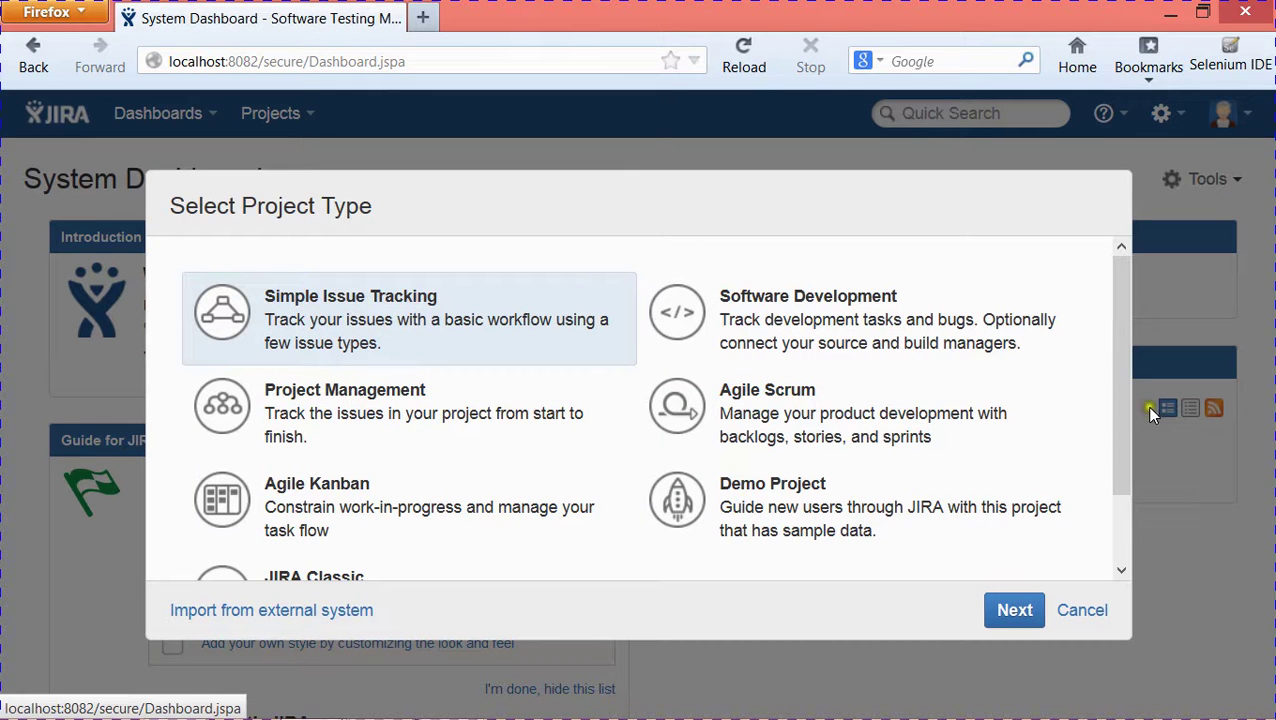
- Compare the Software Development, Project Management and Agile Scrum project types
mouse_move(1120, 377)
mouse_down()
mouse_move(1122, 450)
mouse_move(1111, 362)
mouse_up()
click(775, 335)
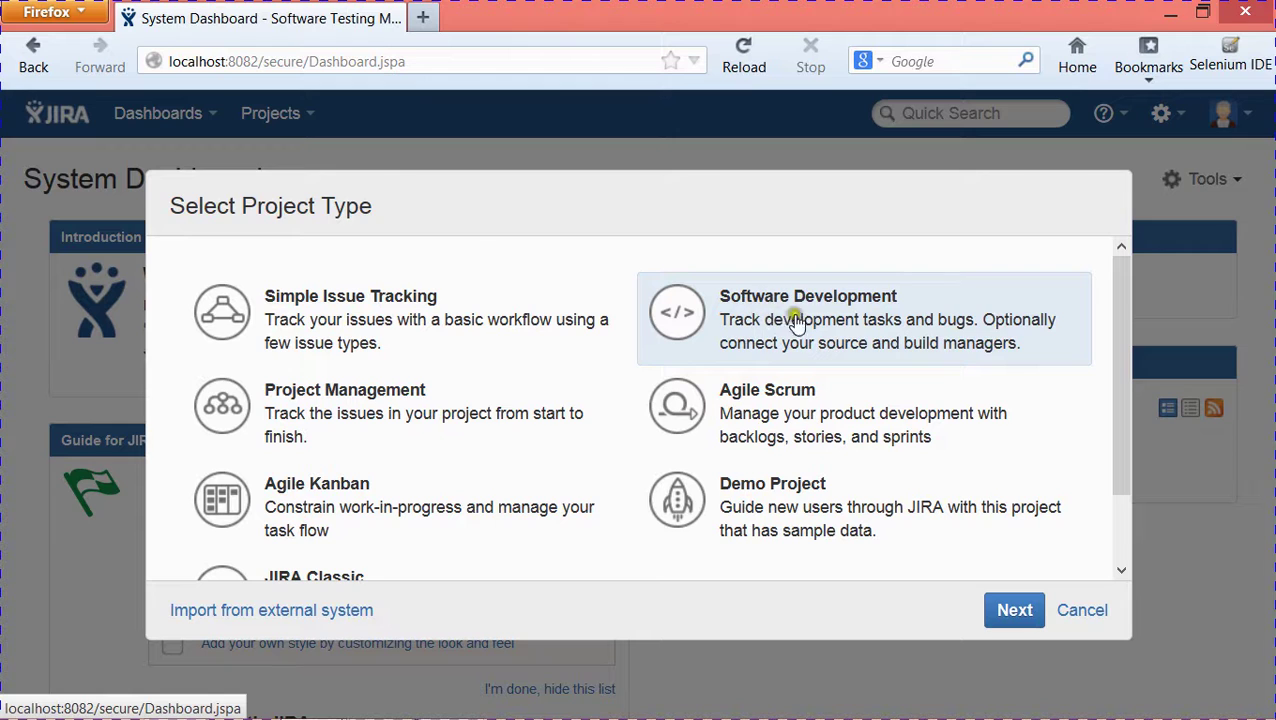
click(405, 418)
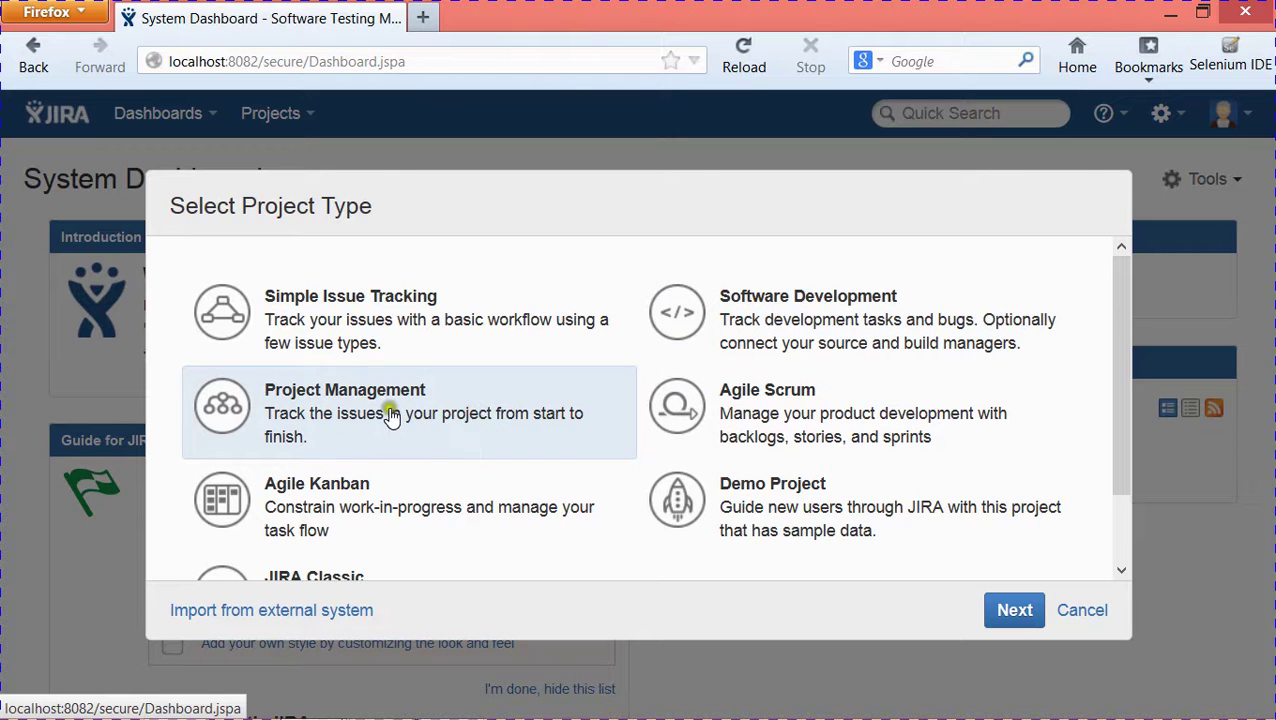
click(303, 420)
click(786, 430)
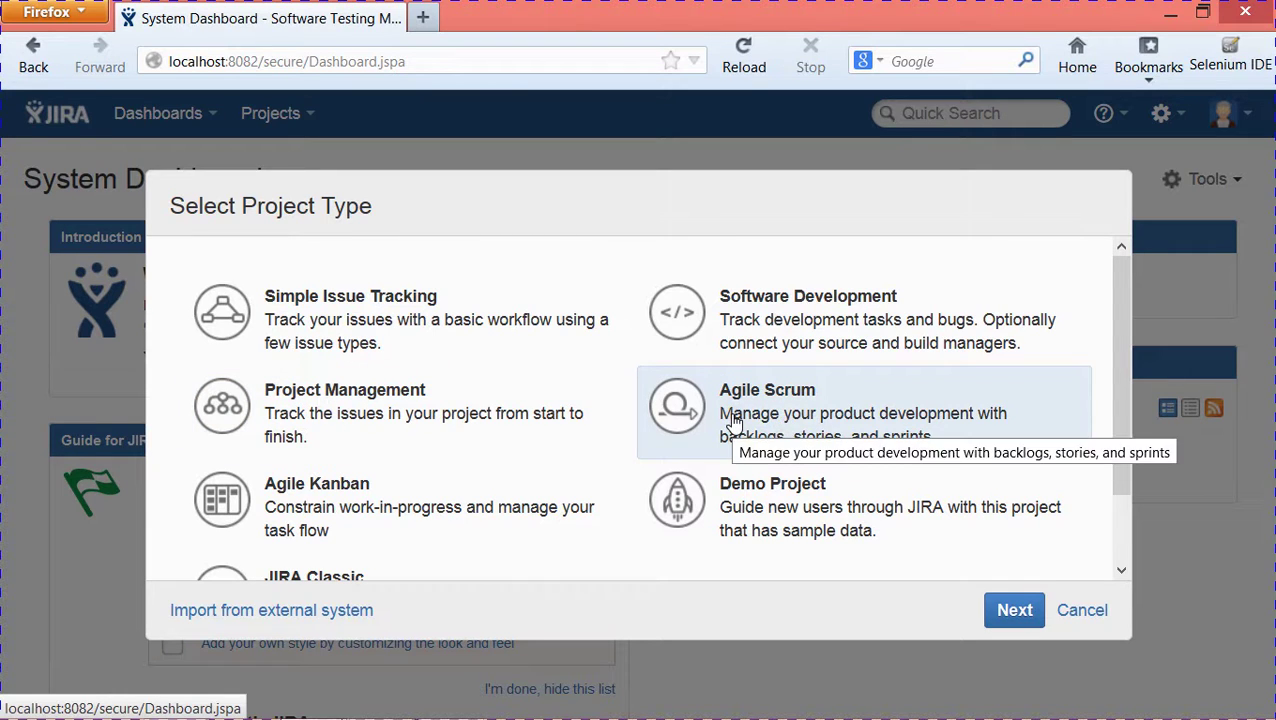
click(769, 415)
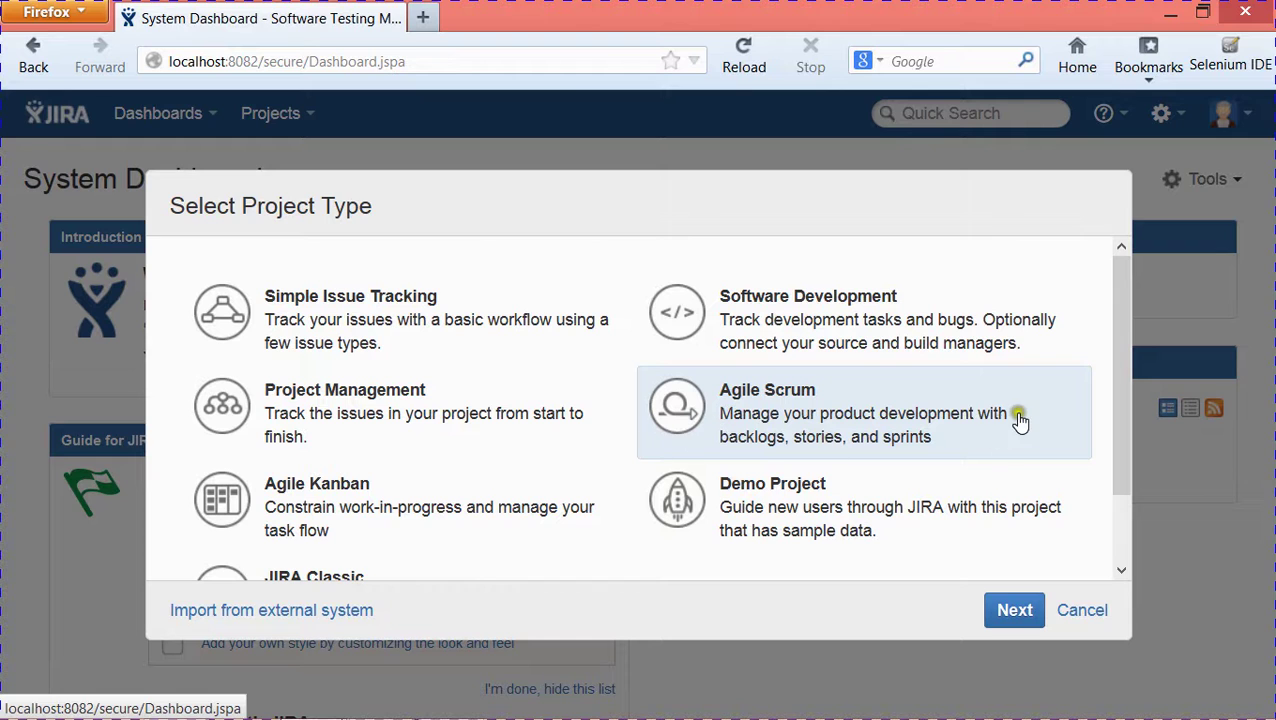
- Review Agile Kanban, Demo Project and JIRA Classic, then continue with Software Development
drag(1114, 365, 1111, 428)
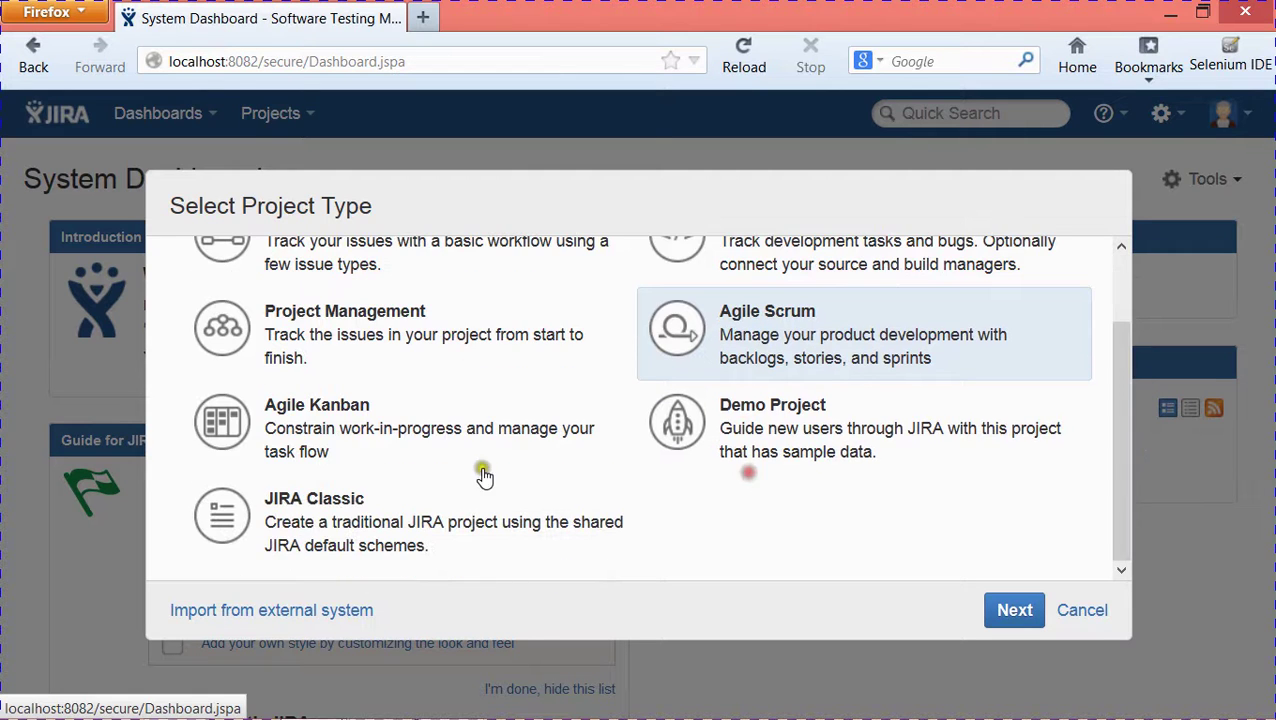
click(350, 440)
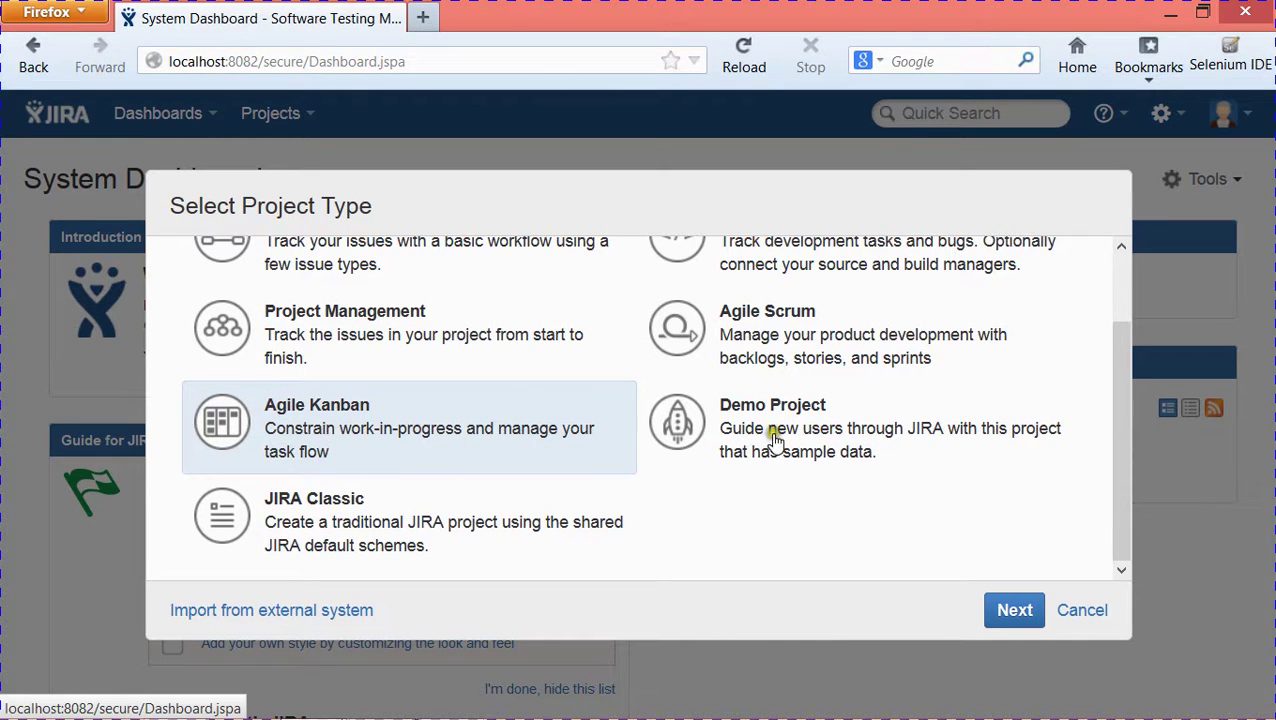
click(848, 446)
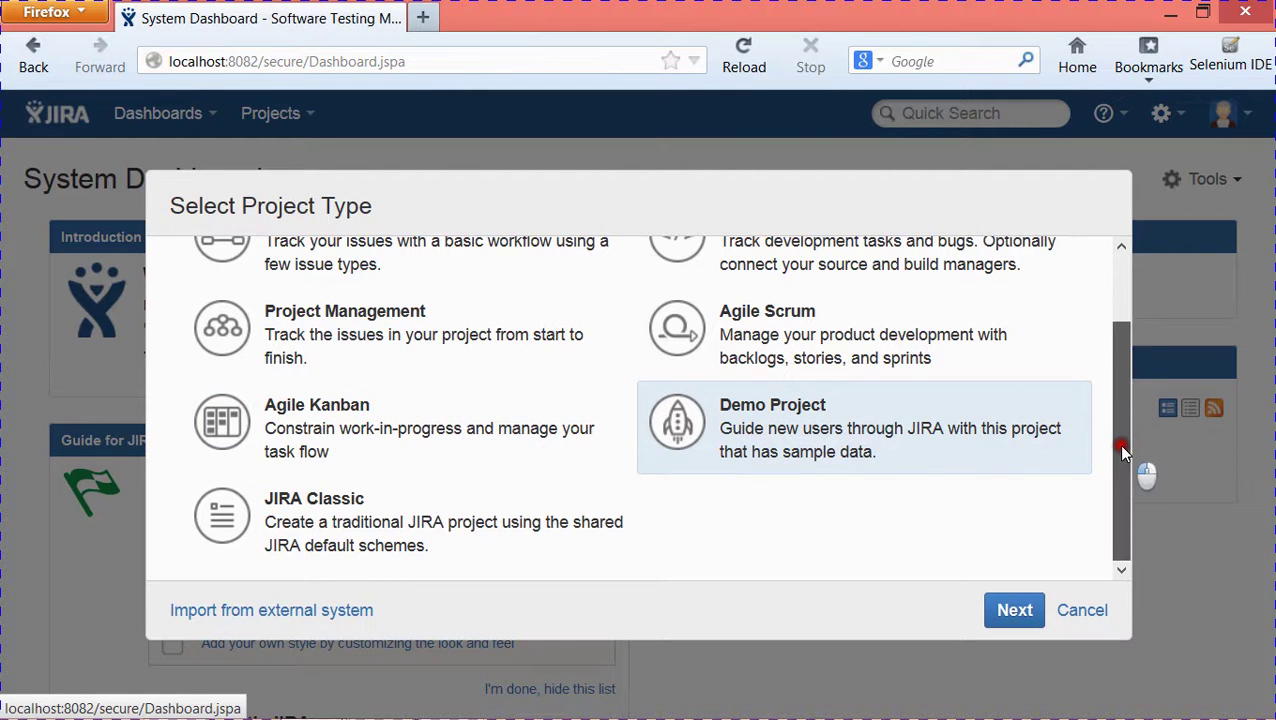
click(478, 527)
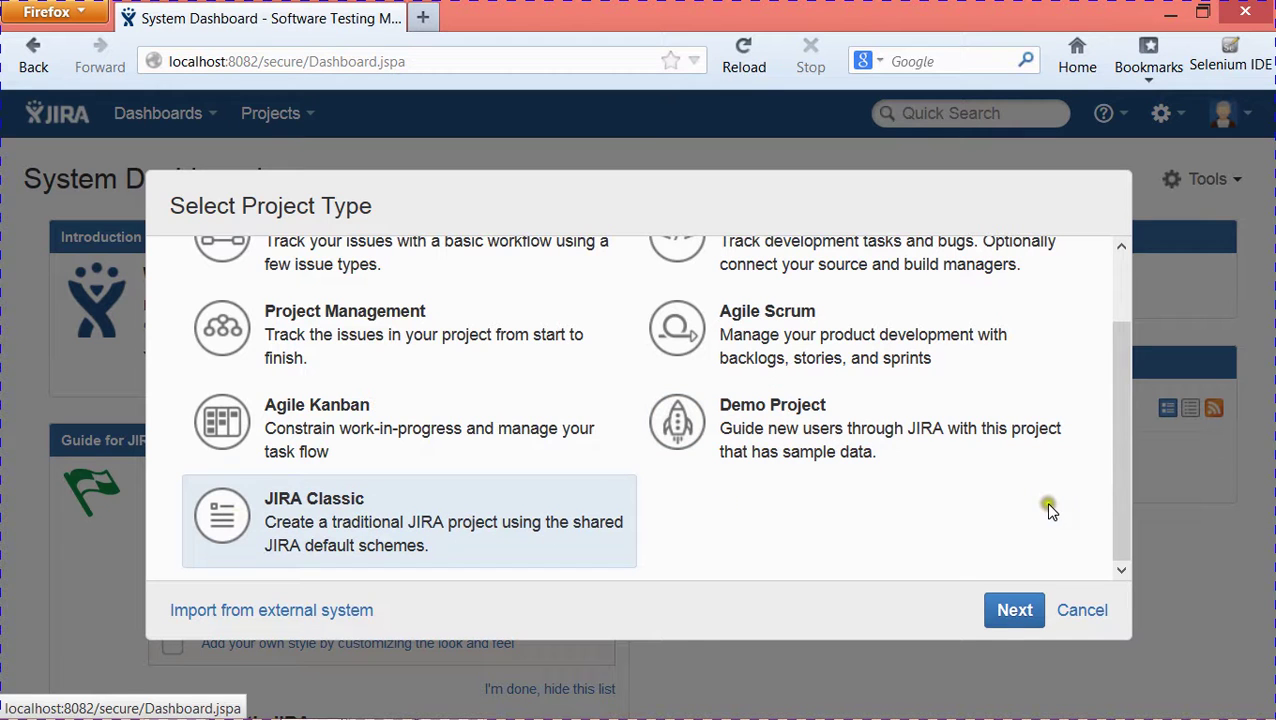
drag(1116, 484, 1122, 405)
click(823, 298)
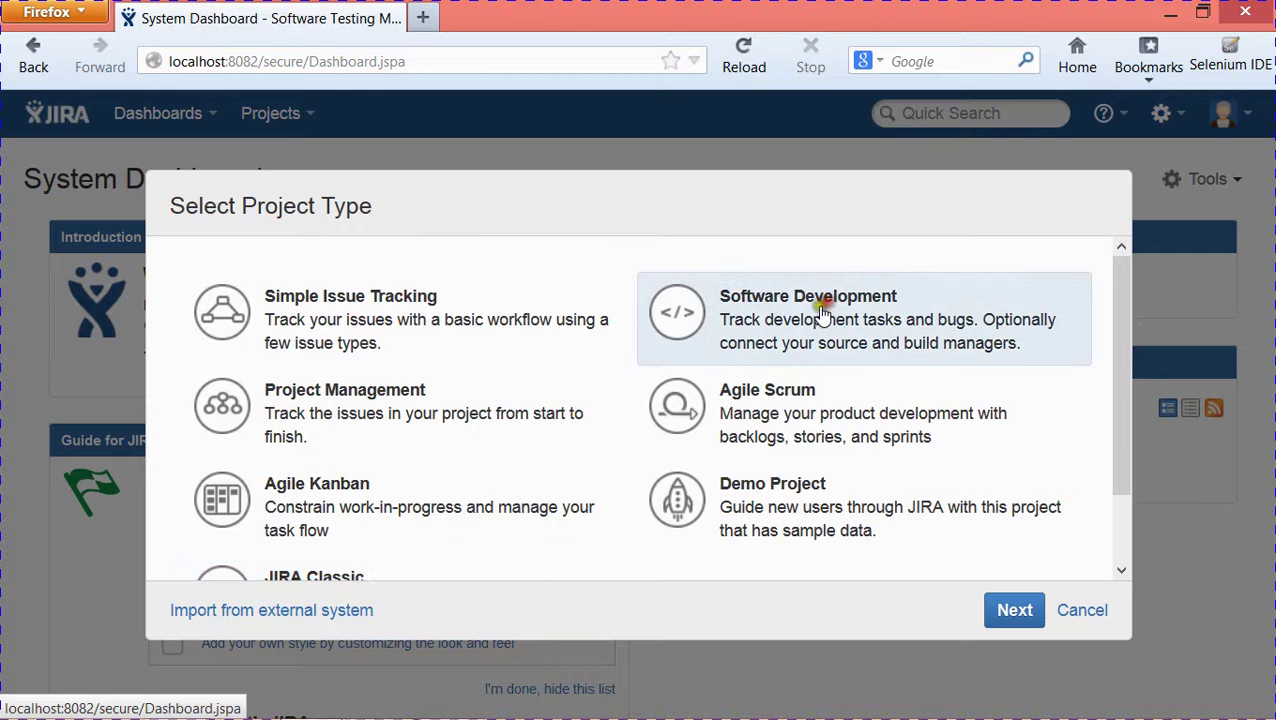
click(1008, 612)
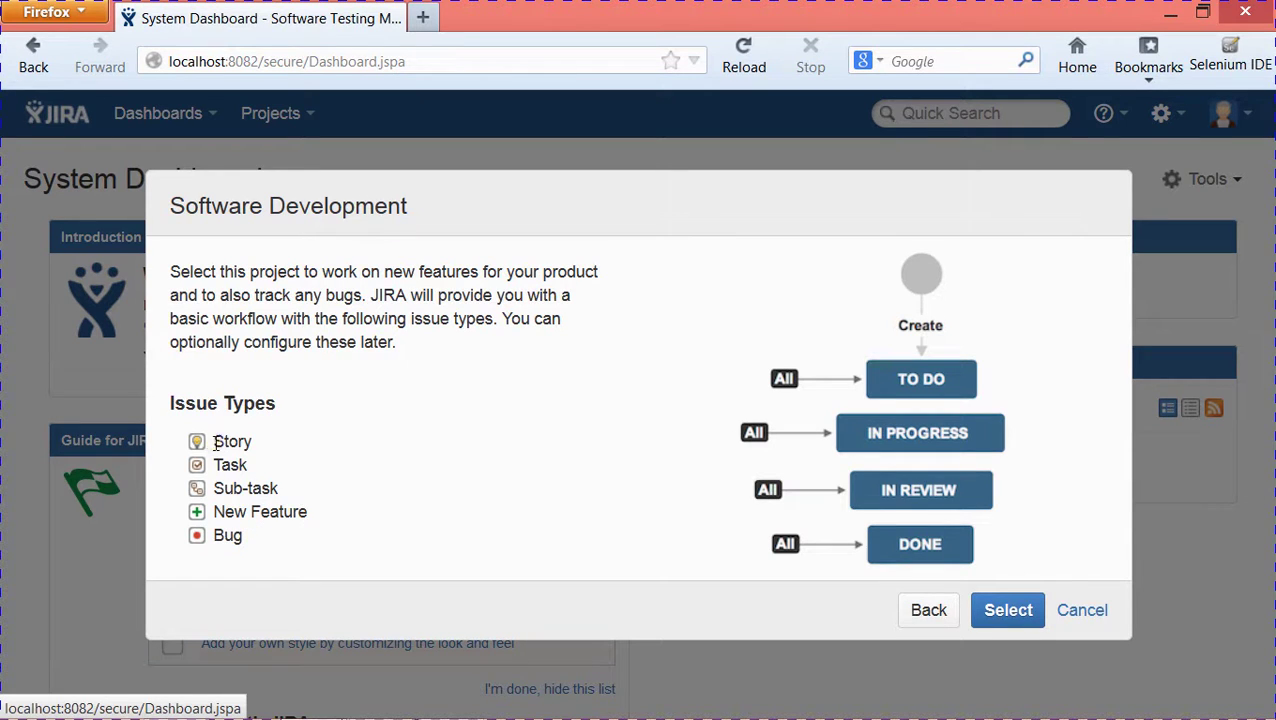
- Highlight the Story, Sub-task and Bug issue types in the Software Development workflow overview
double_click(232, 441)
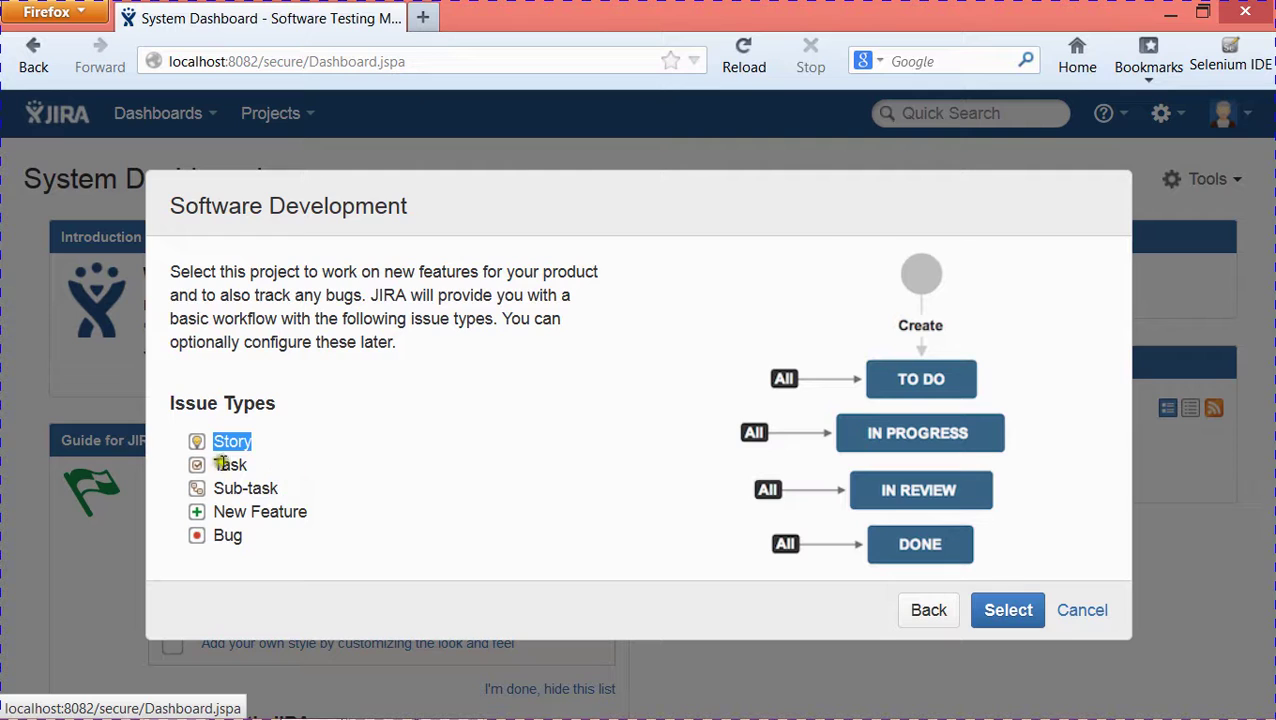
double_click(226, 464)
drag(213, 488, 260, 489)
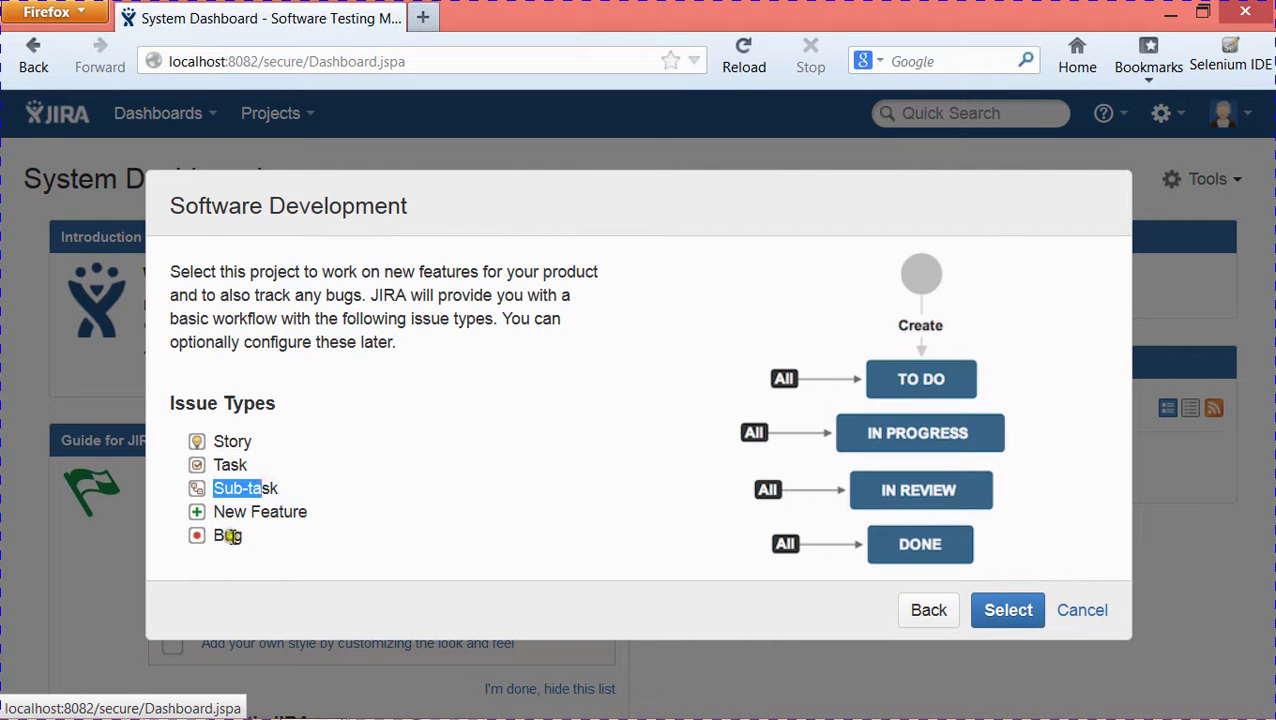
double_click(228, 536)
click(348, 533)
- Accept the workflow and create the project 'TestManagement ProV1' with key TP
click(1014, 610)
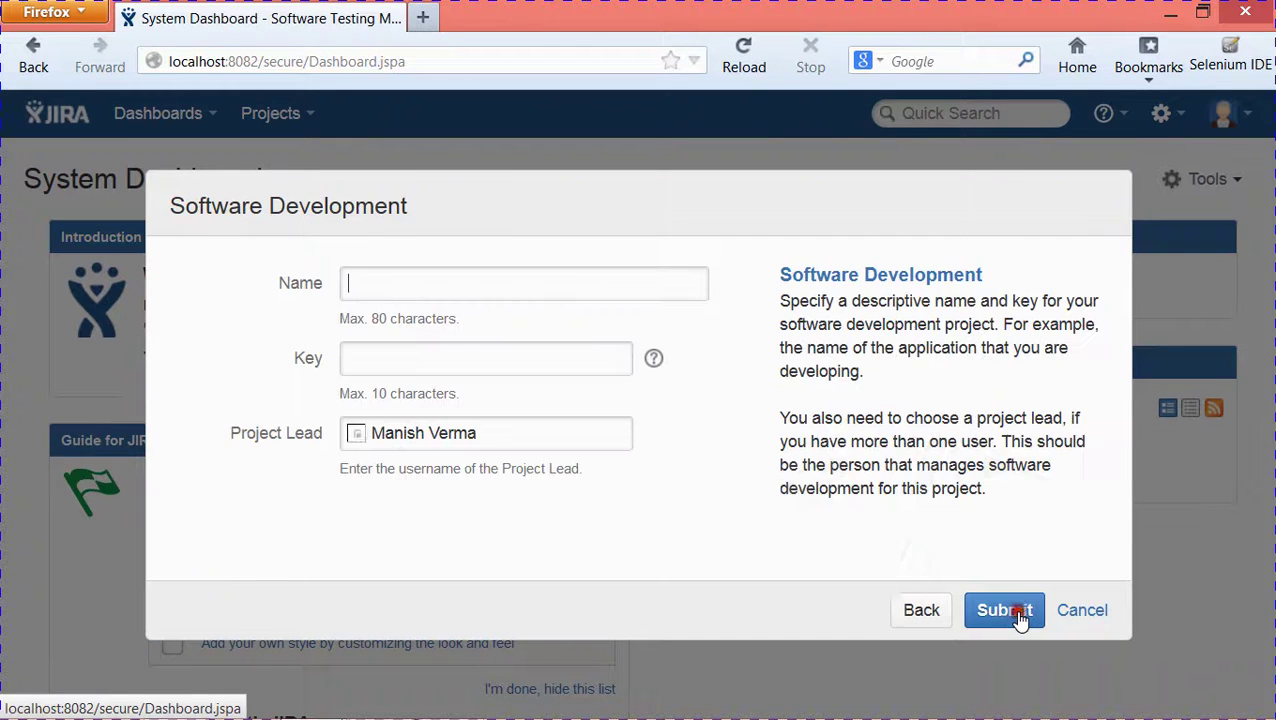
click(369, 284)
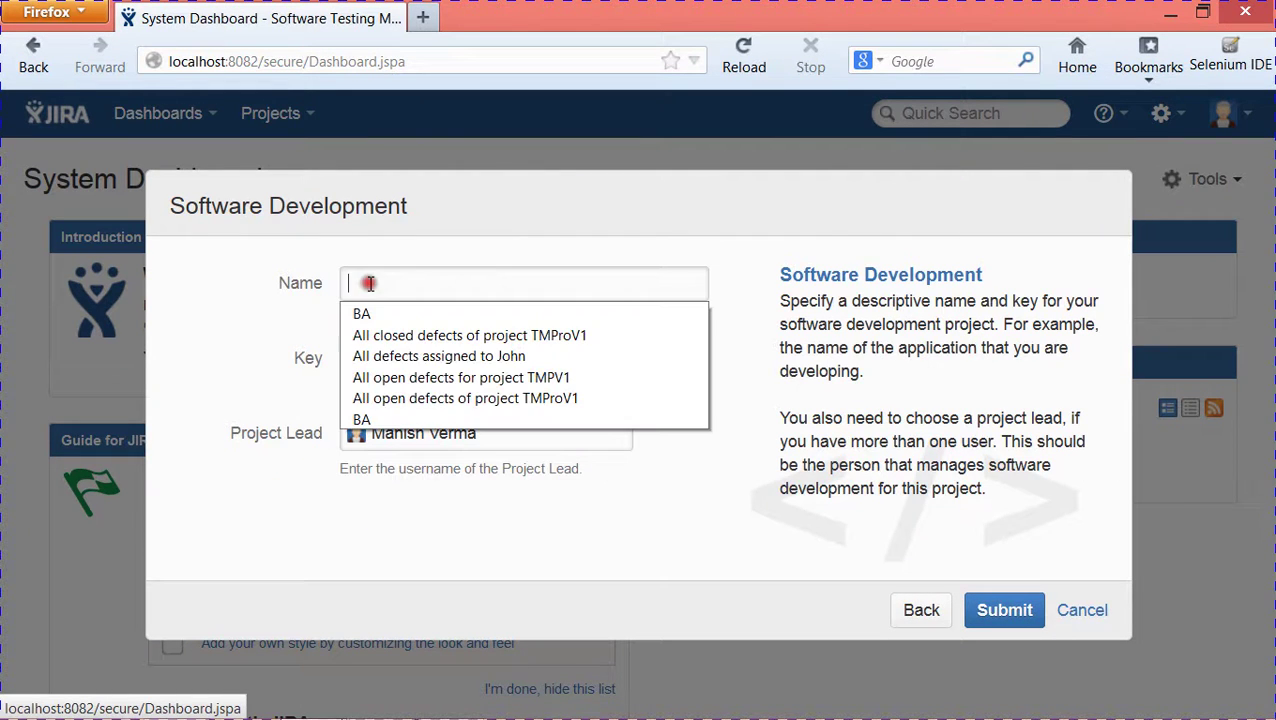
text(T)
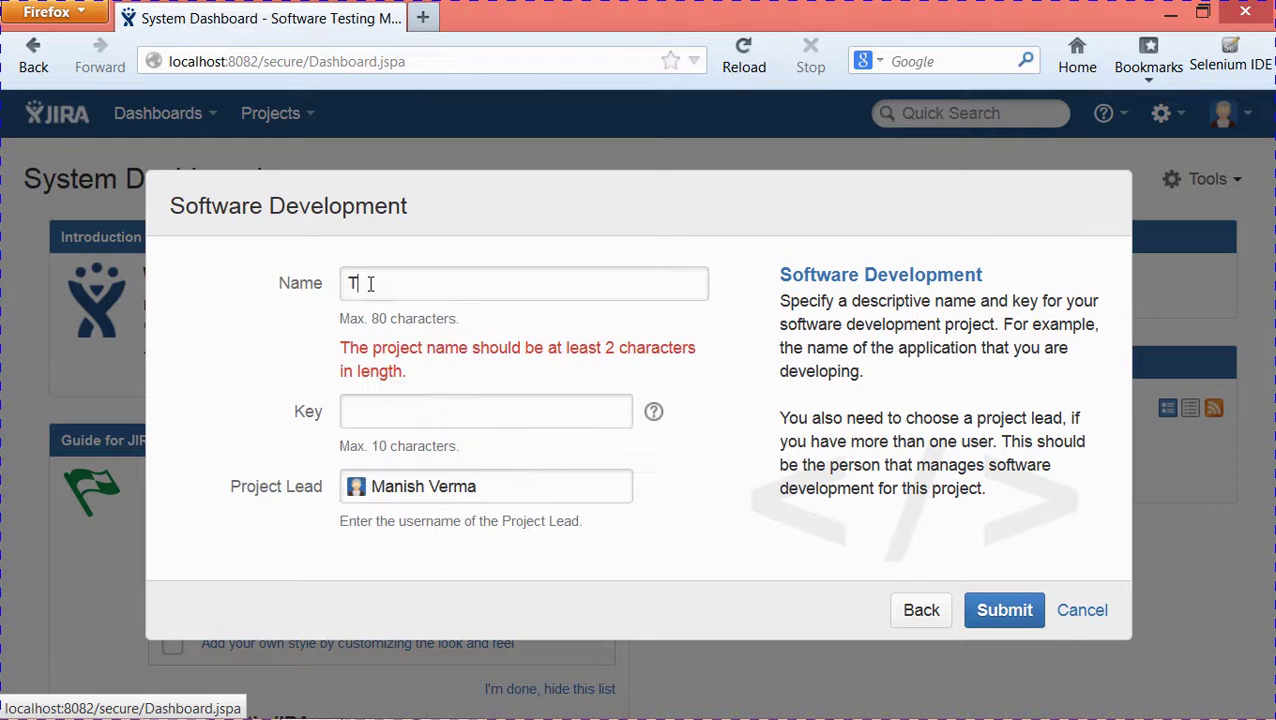
text(estMana)
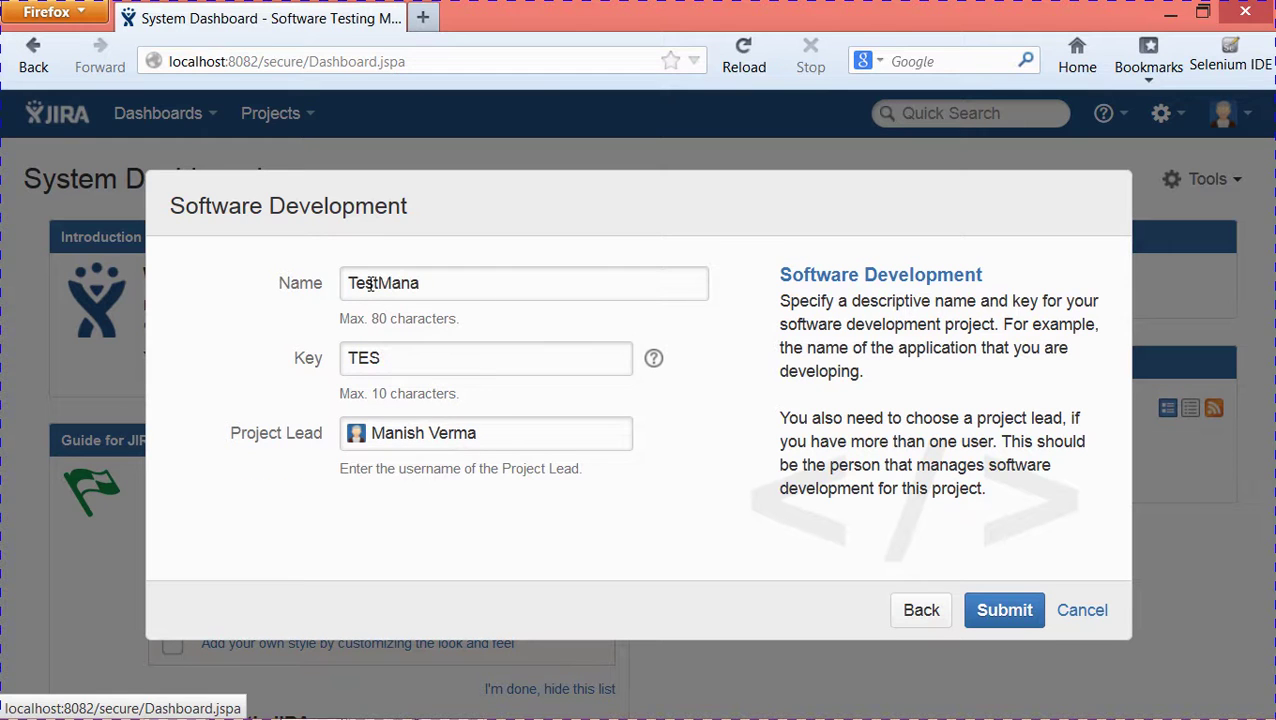
text(gement ProV1)
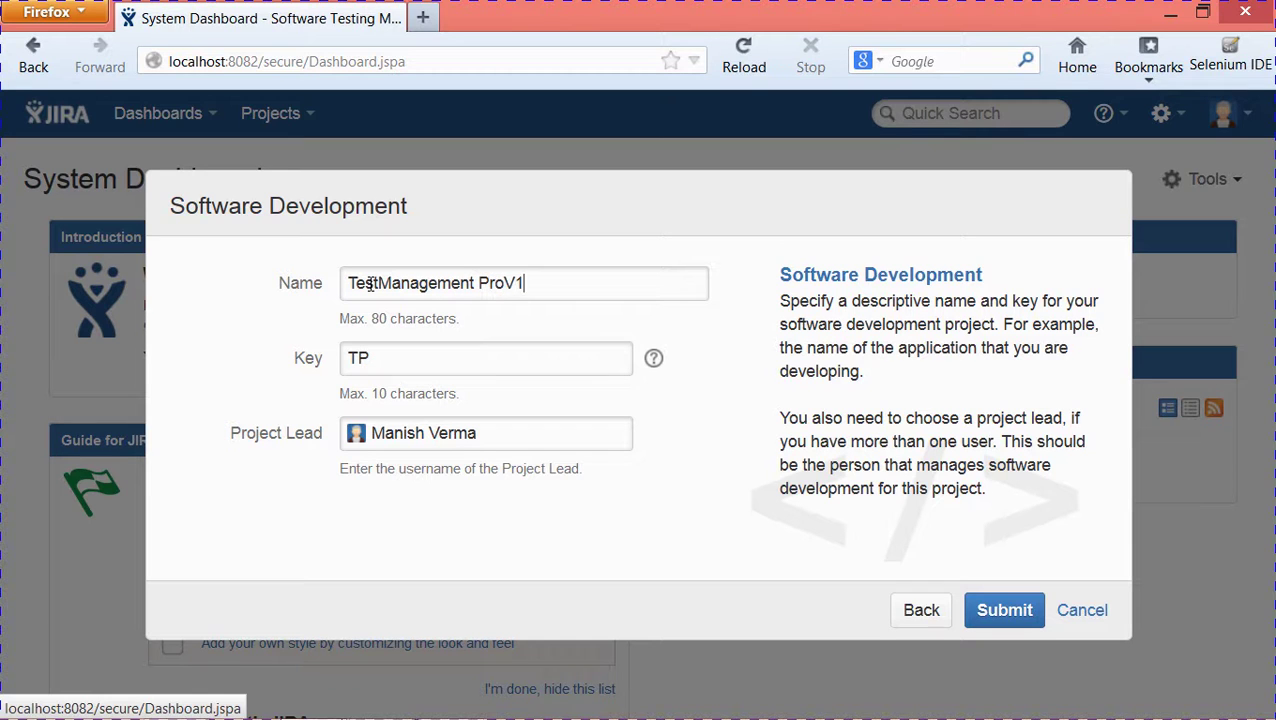
click(1018, 622)
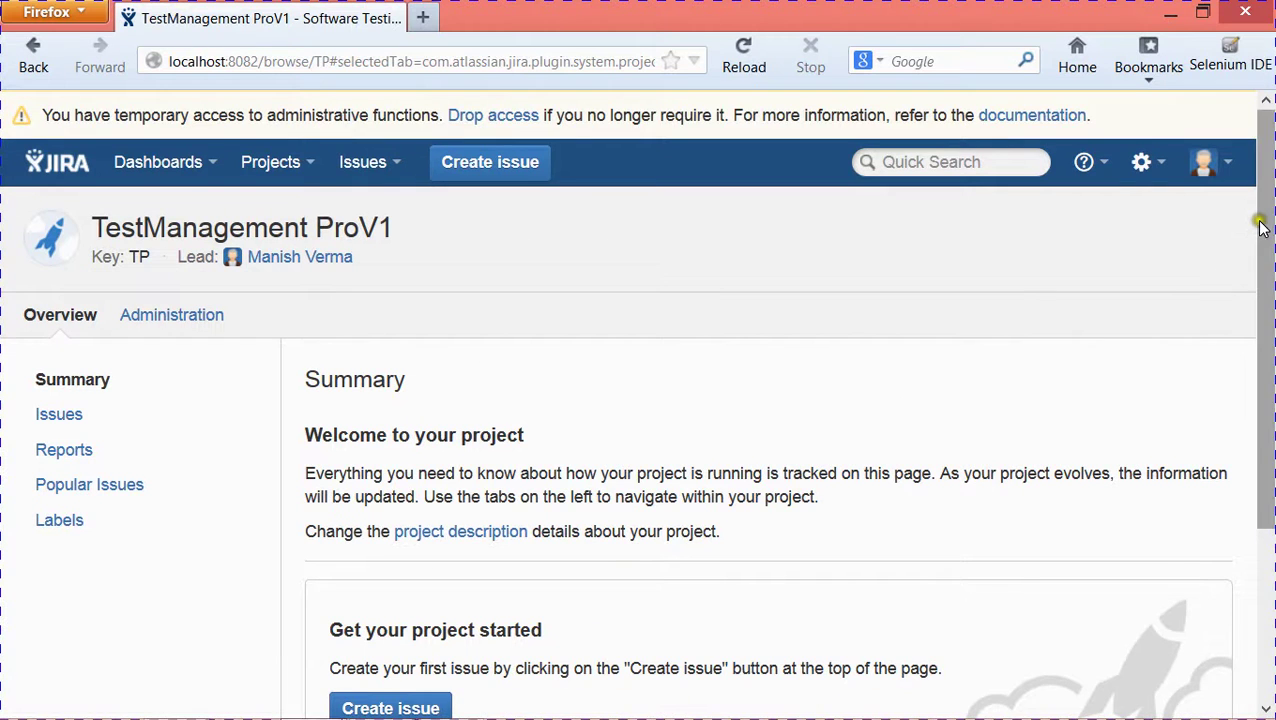
- Show the Issues menu of actions and filters on the TestManagement ProV1 project page
drag(1262, 228, 1266, 165)
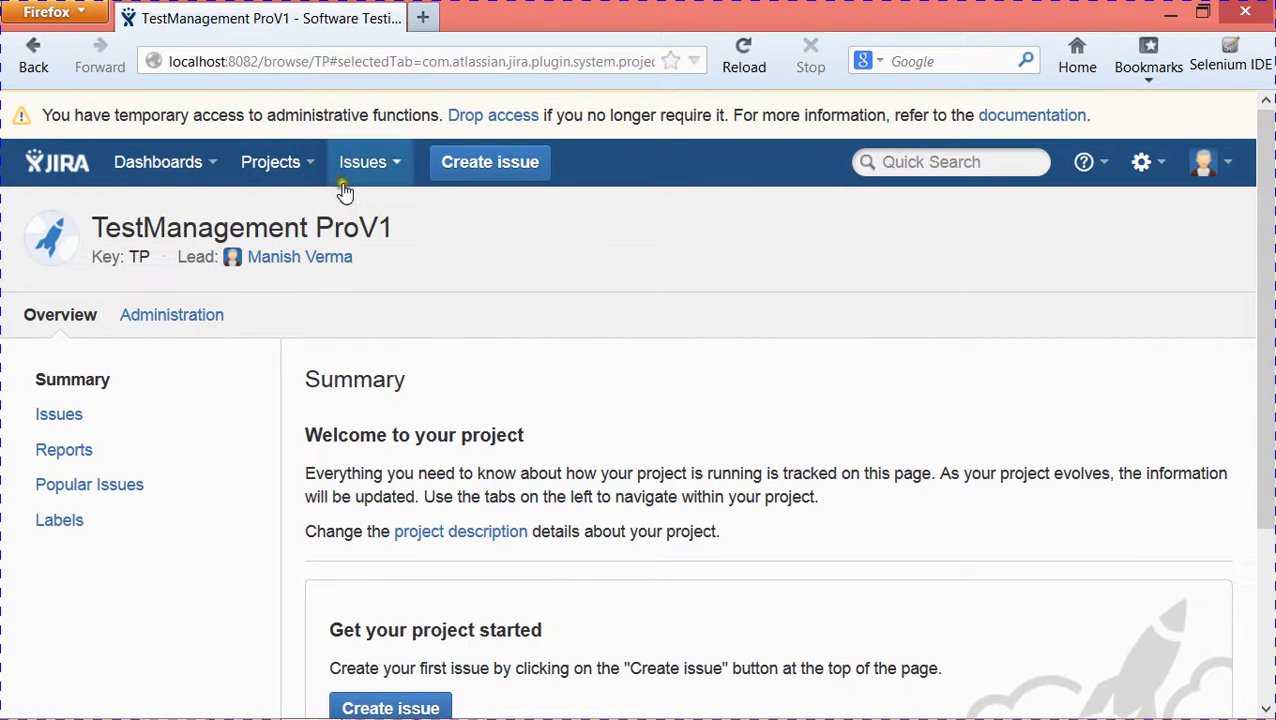
click(399, 166)
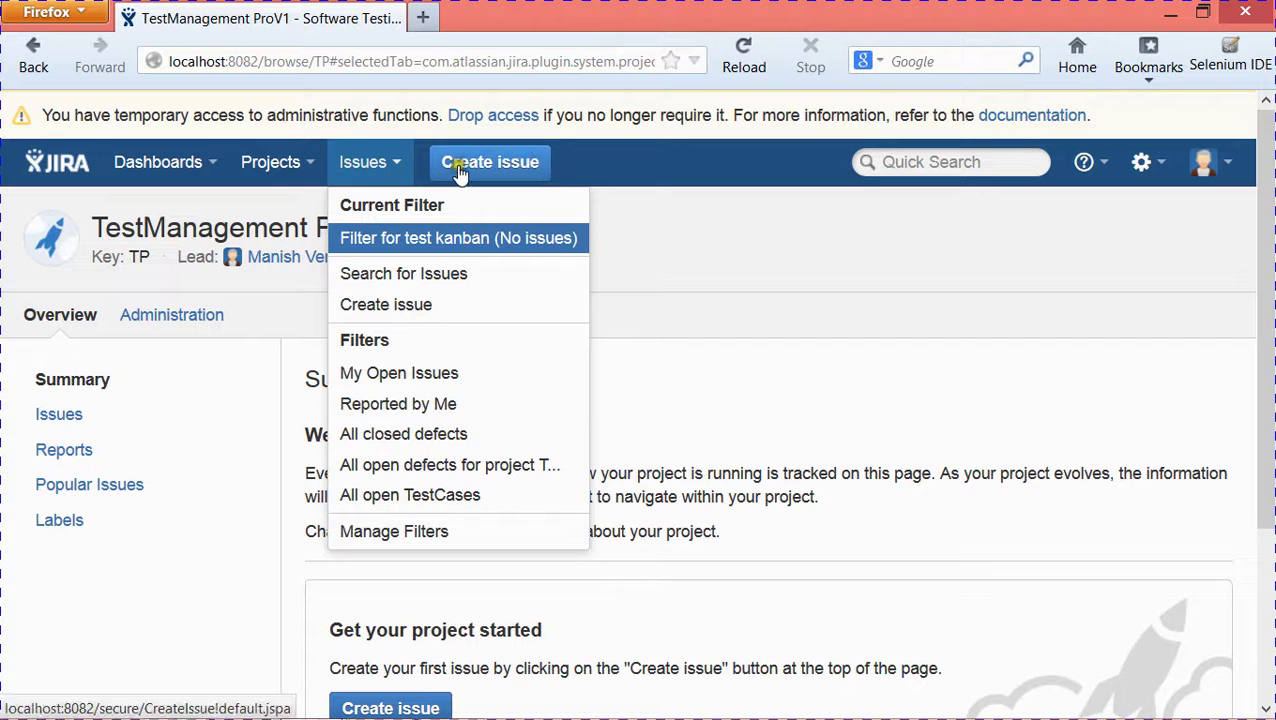
click(673, 190)
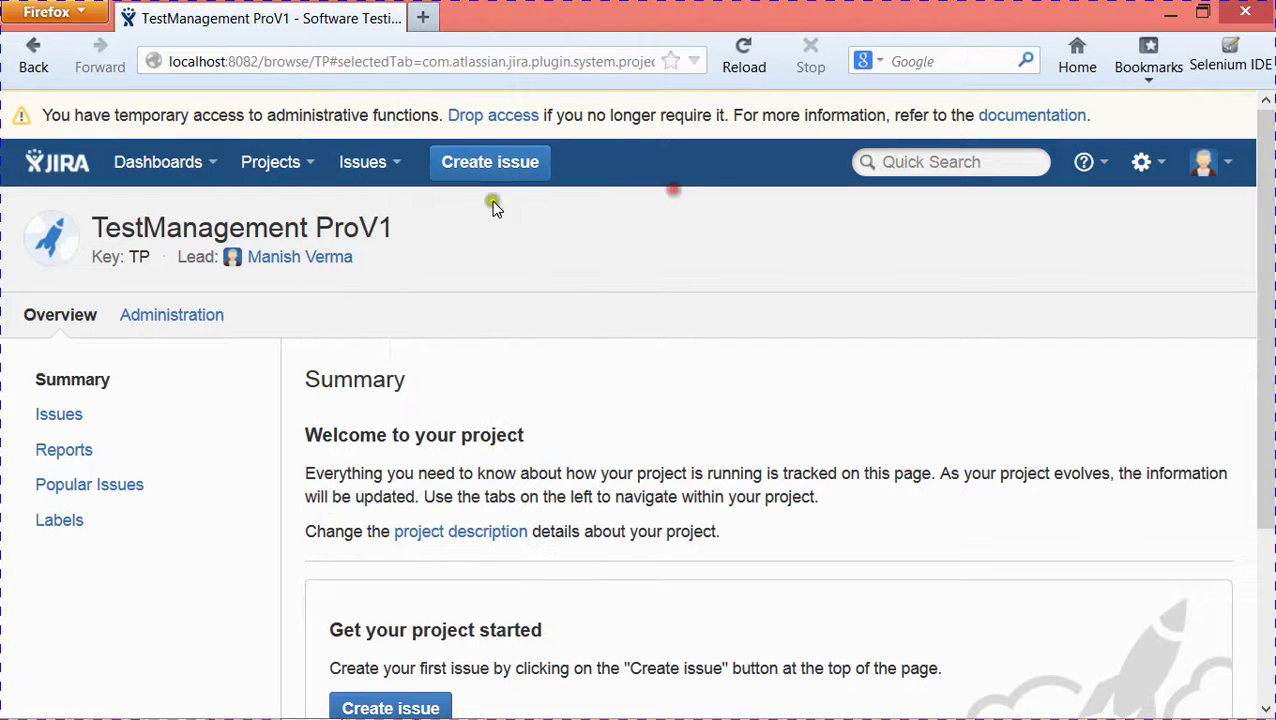
click(395, 174)
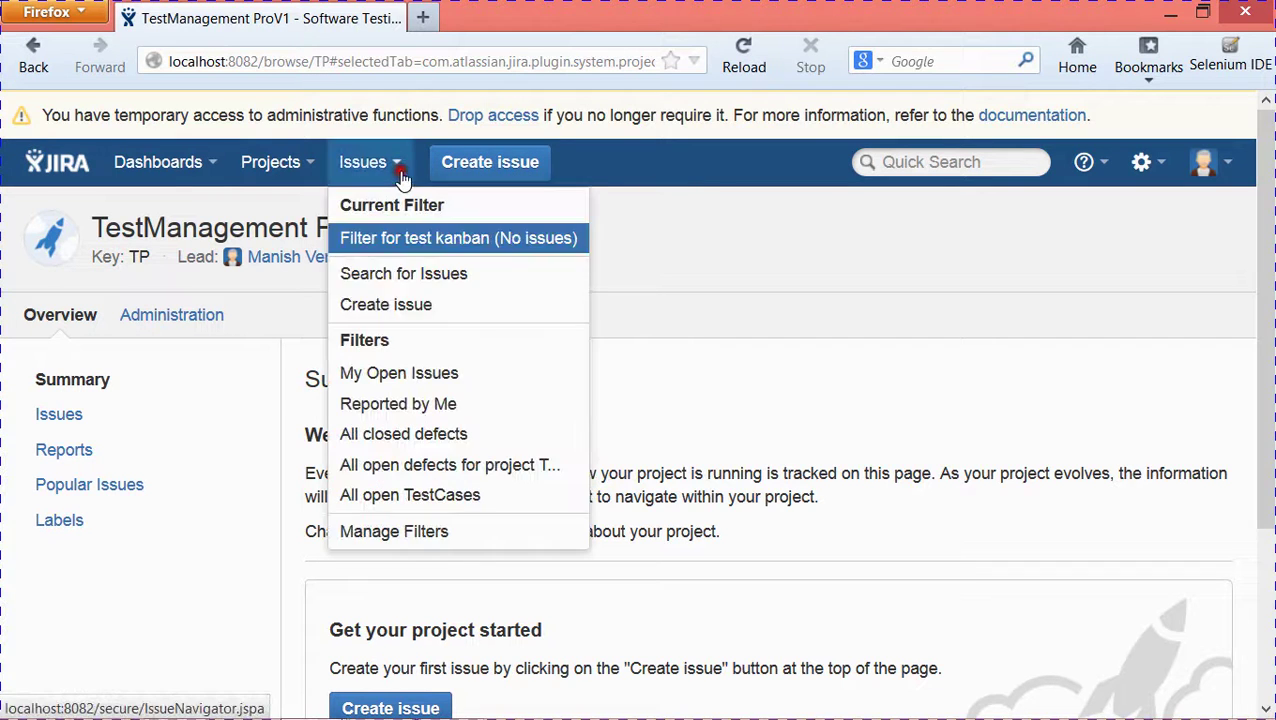
click(405, 307)
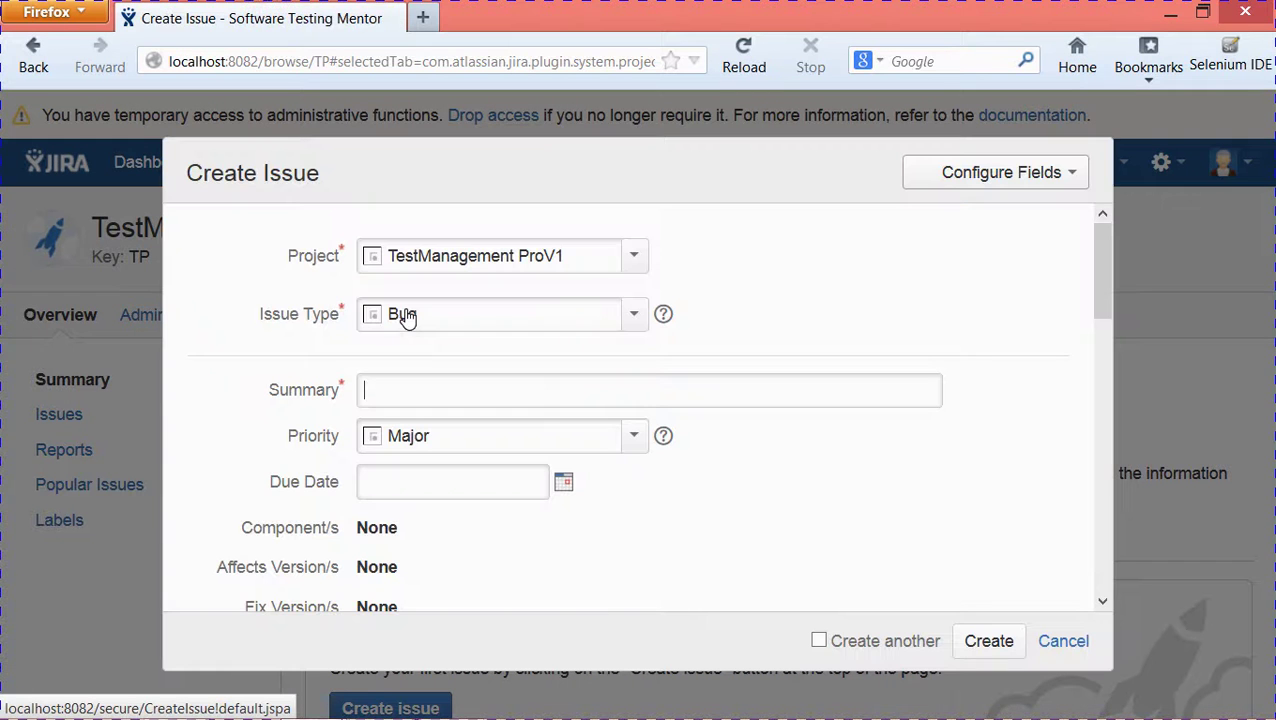
click(637, 317)
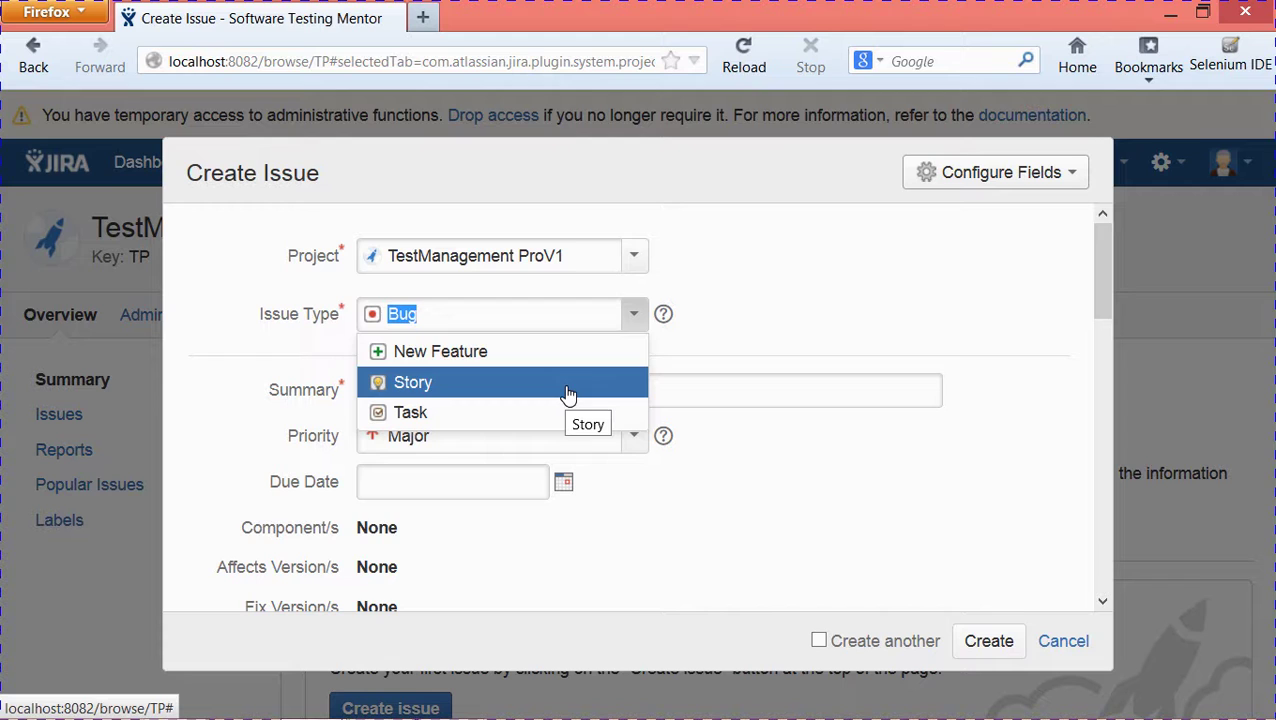
key(Up)
key(Up)
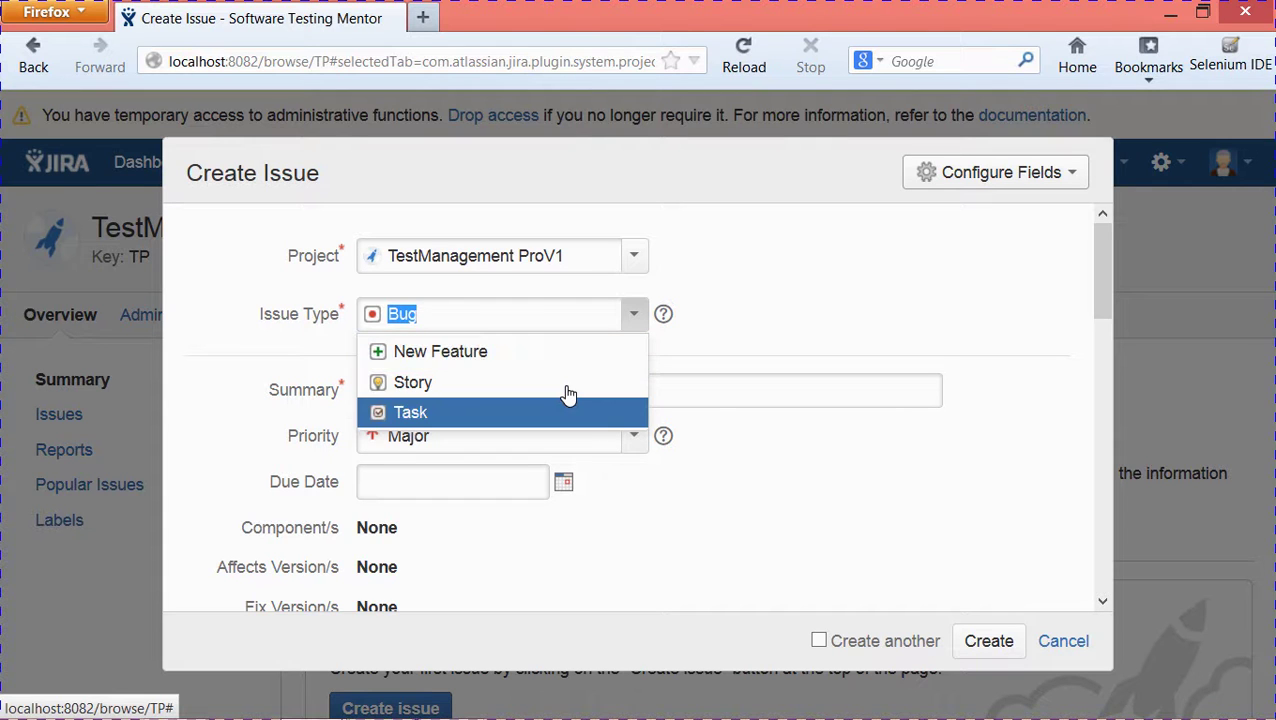
click(758, 259)
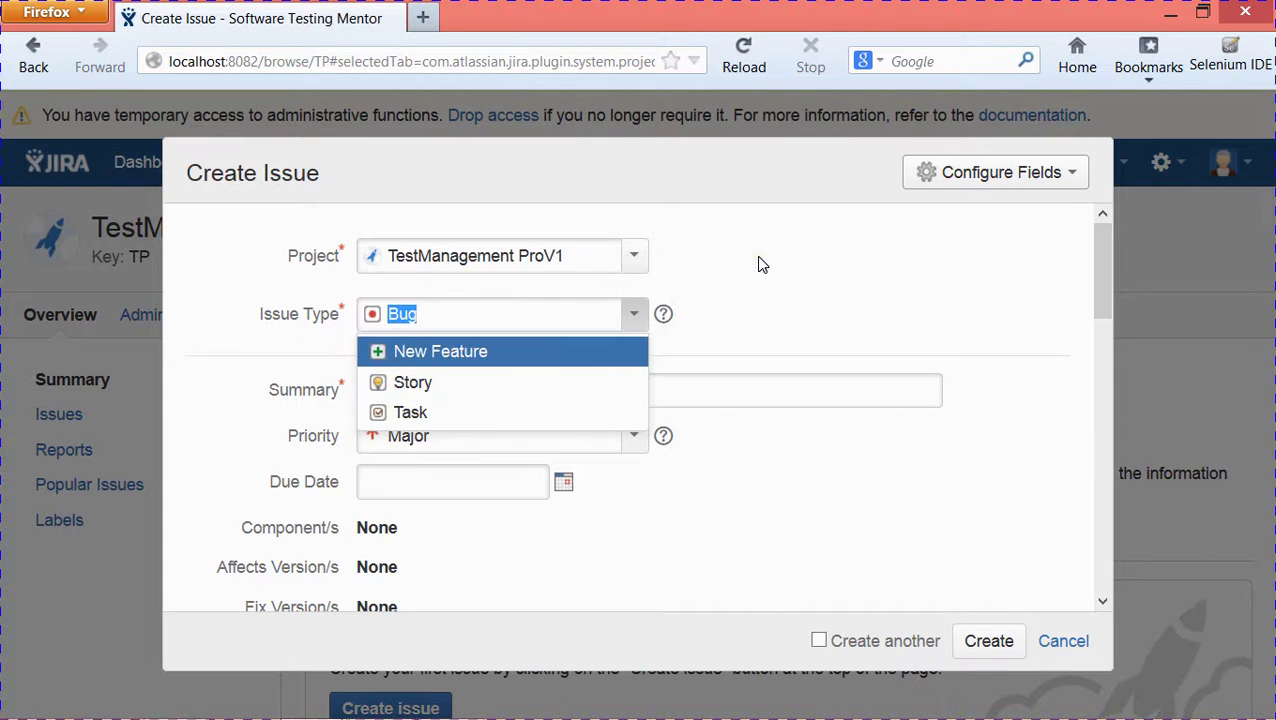
click(815, 293)
click(776, 271)
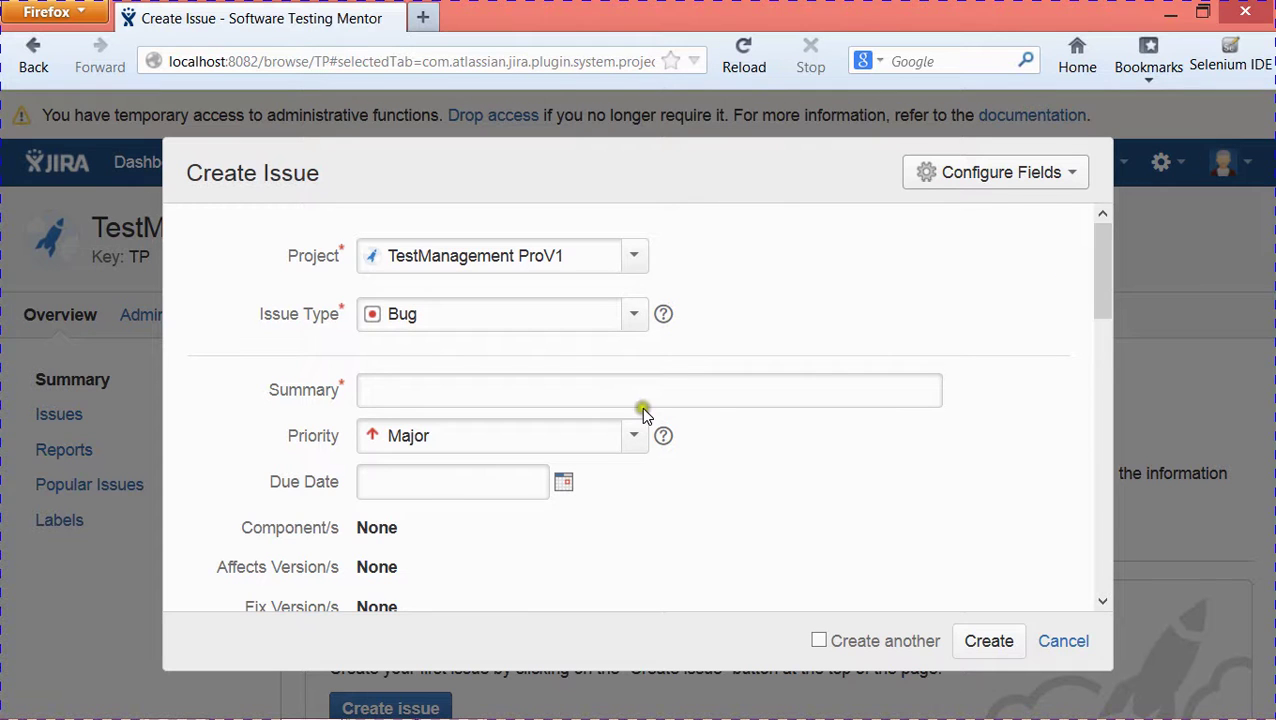
click(1050, 645)
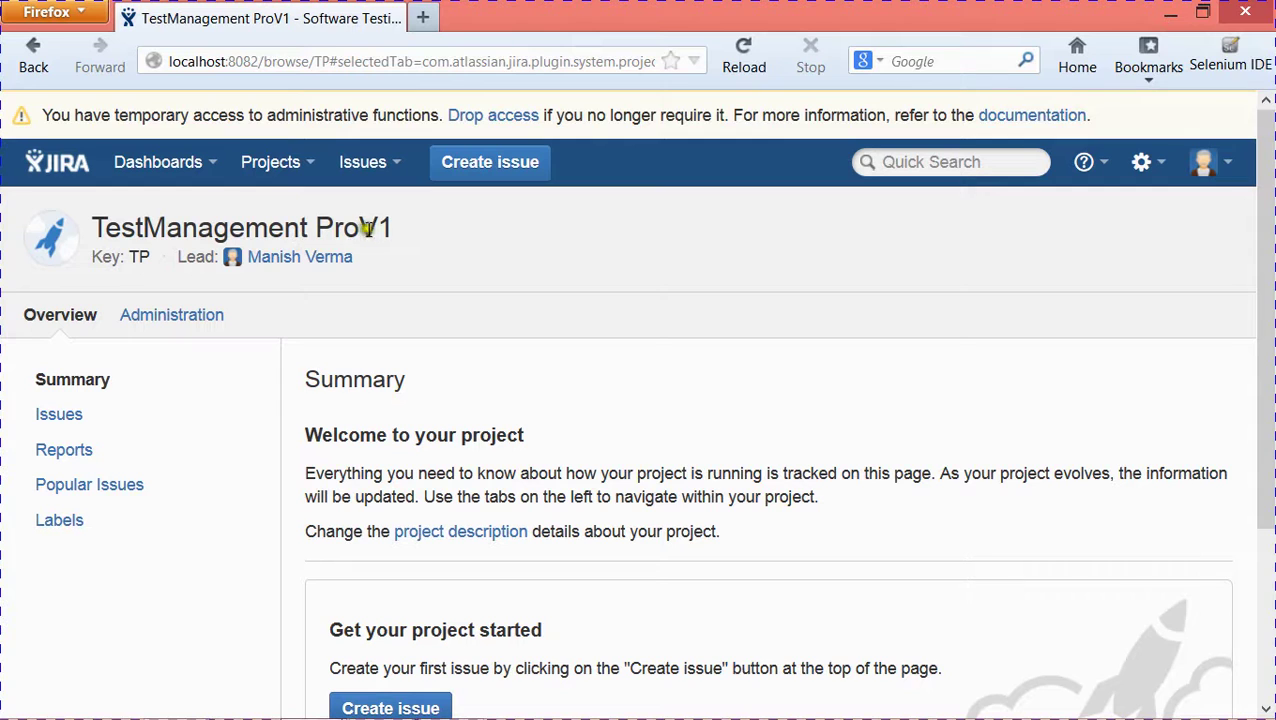
- Start a new Agile Scrum project from Projects > Create Project
drag(439, 221, 90, 224)
click(423, 206)
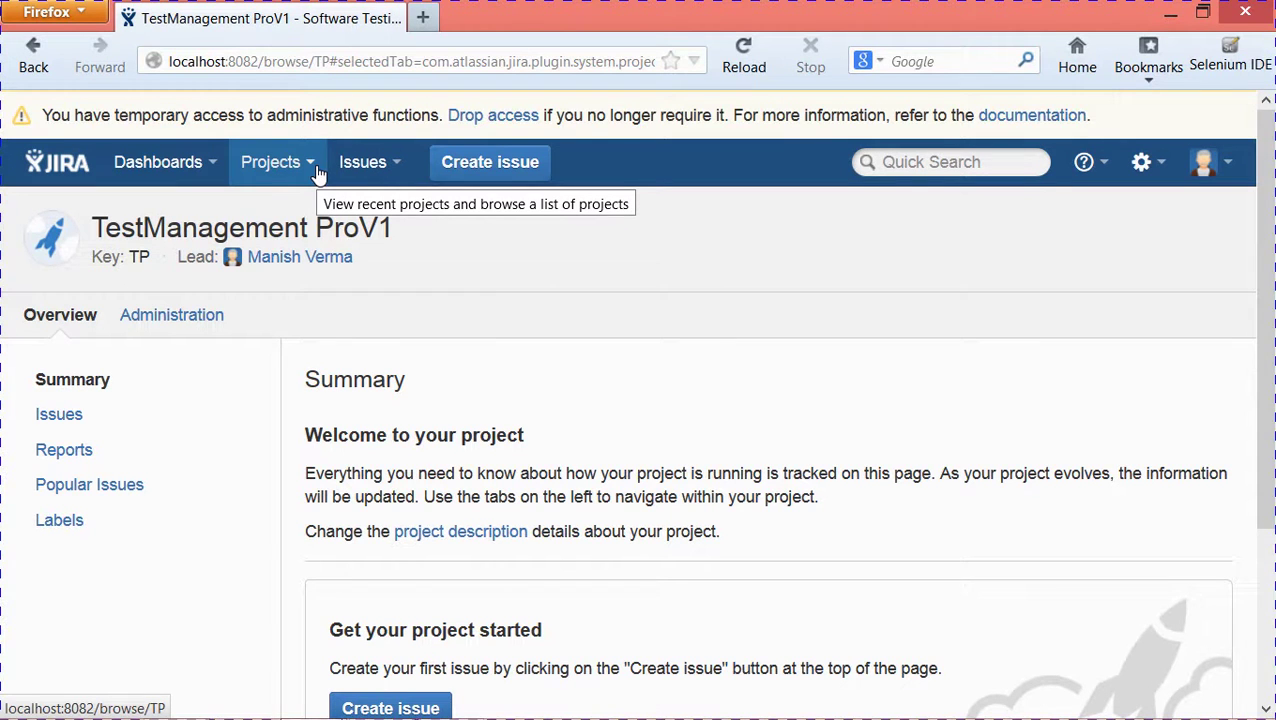
click(318, 170)
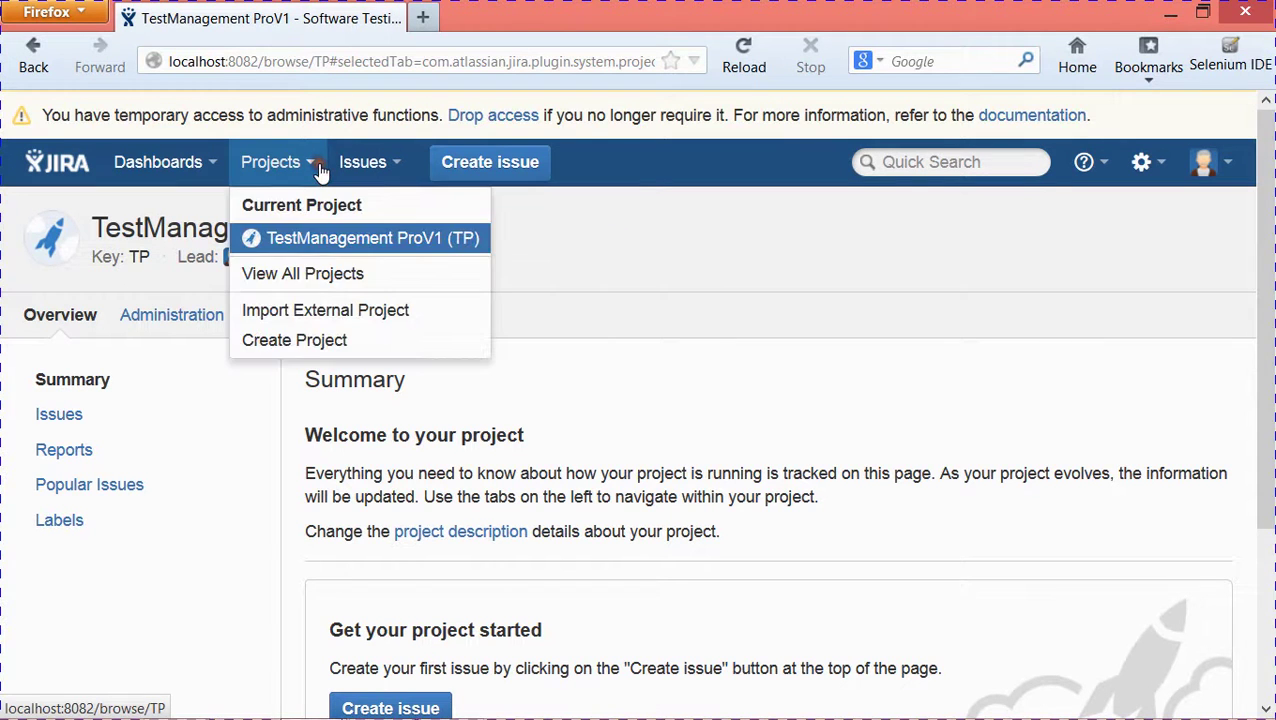
click(327, 345)
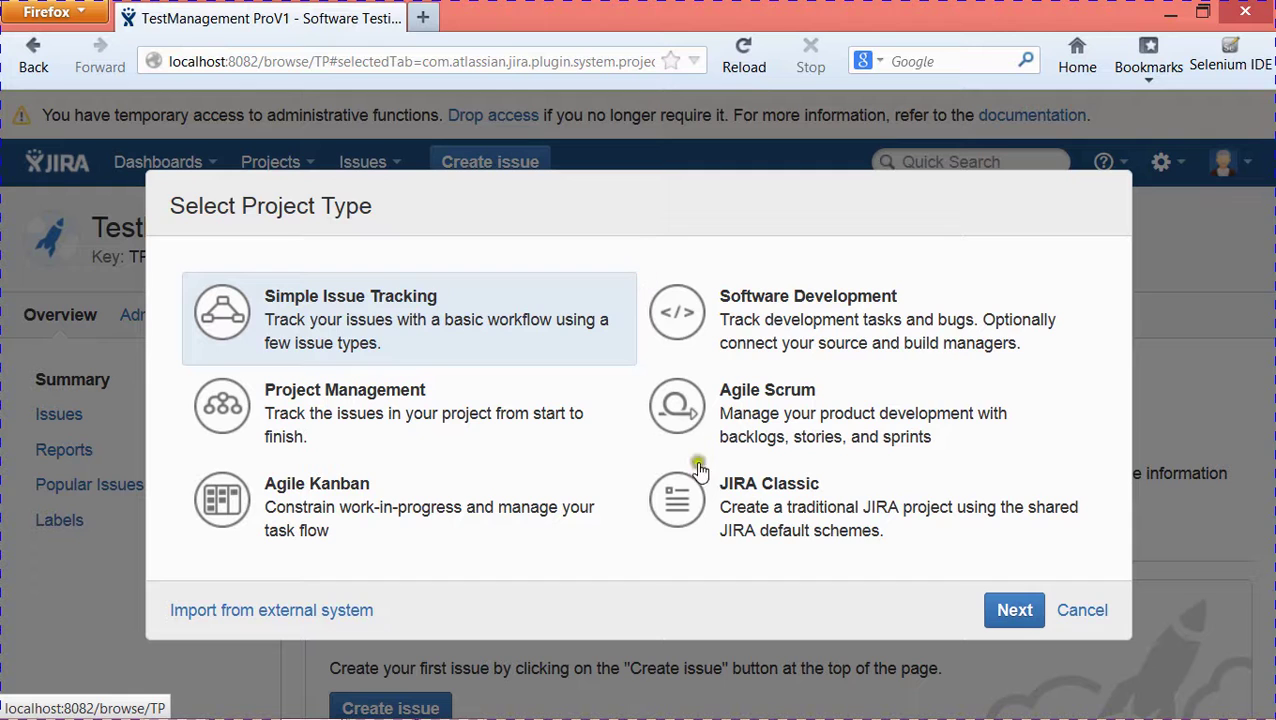
click(752, 425)
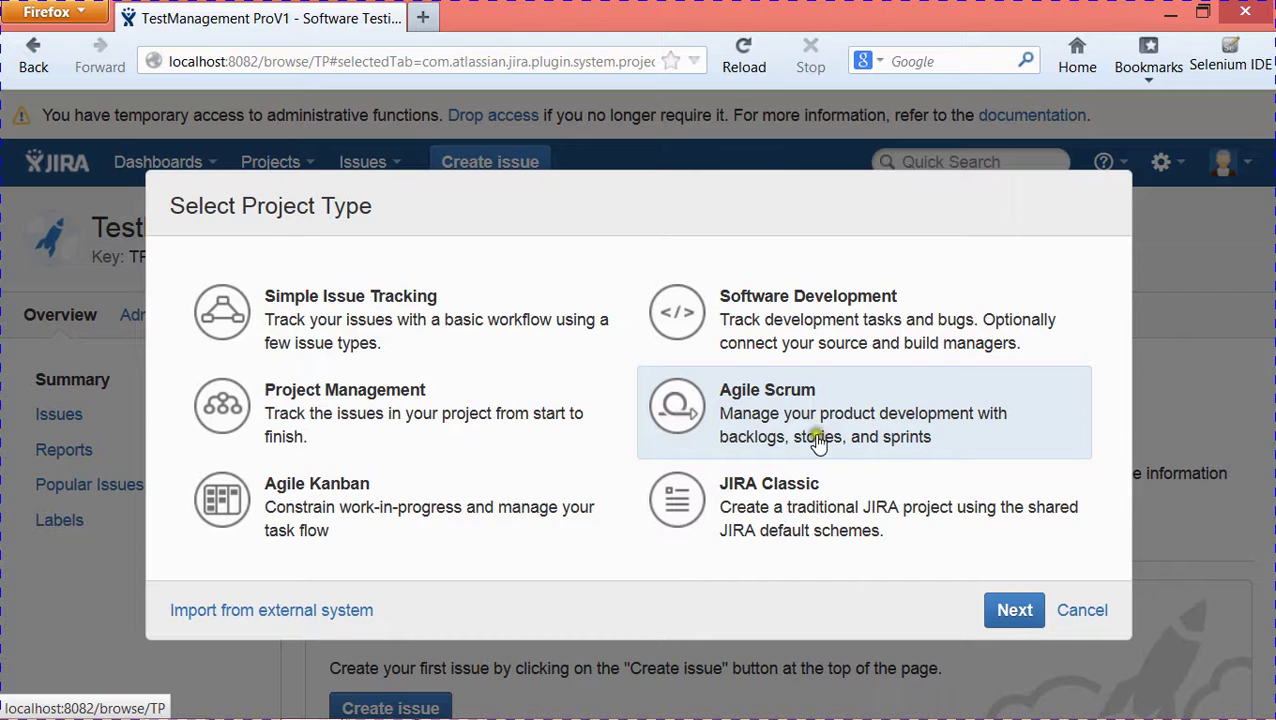
click(1014, 610)
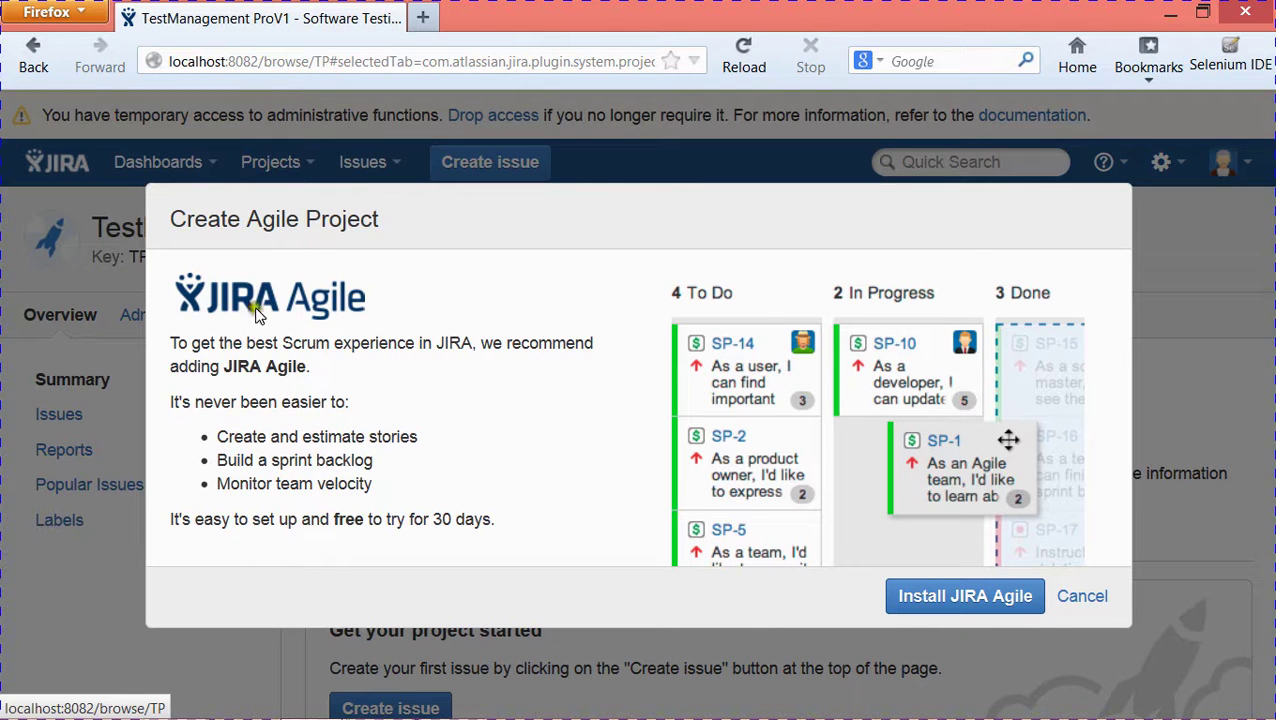
- Install the JIRA Agile add-on and wait for the Atlassian ID licensing login
click(962, 600)
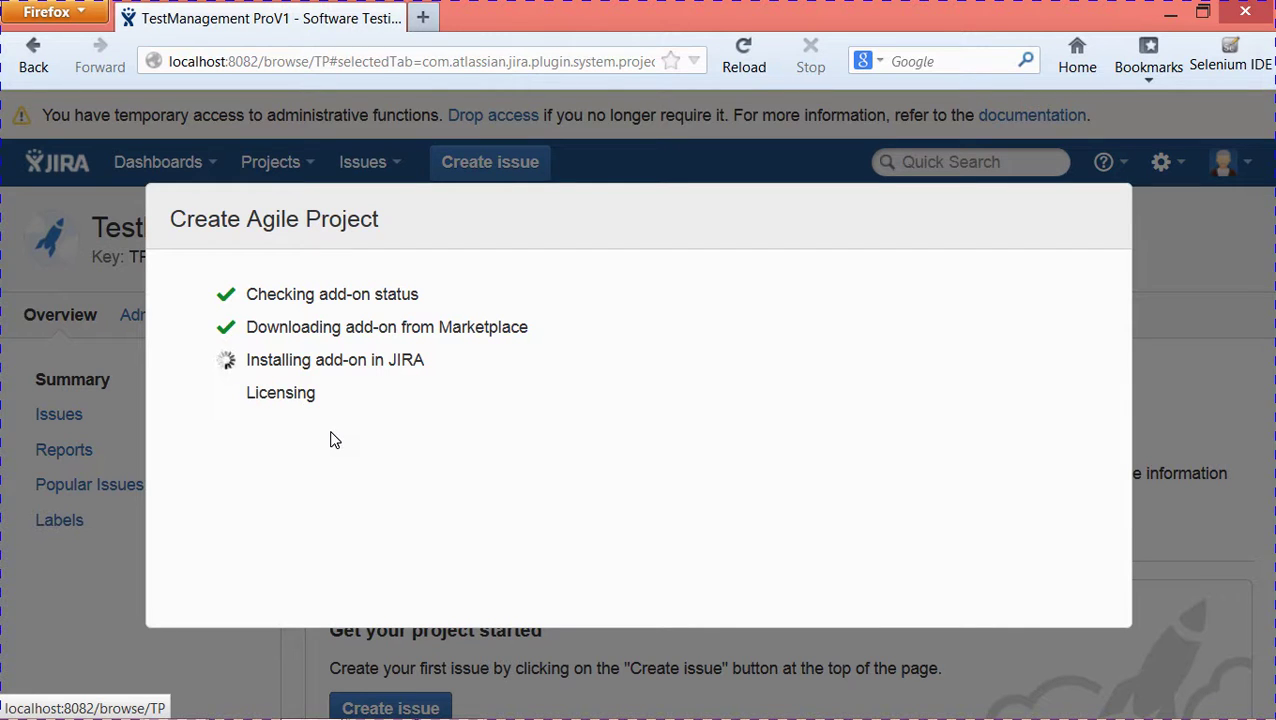
click(362, 419)
click(406, 419)
click(455, 430)
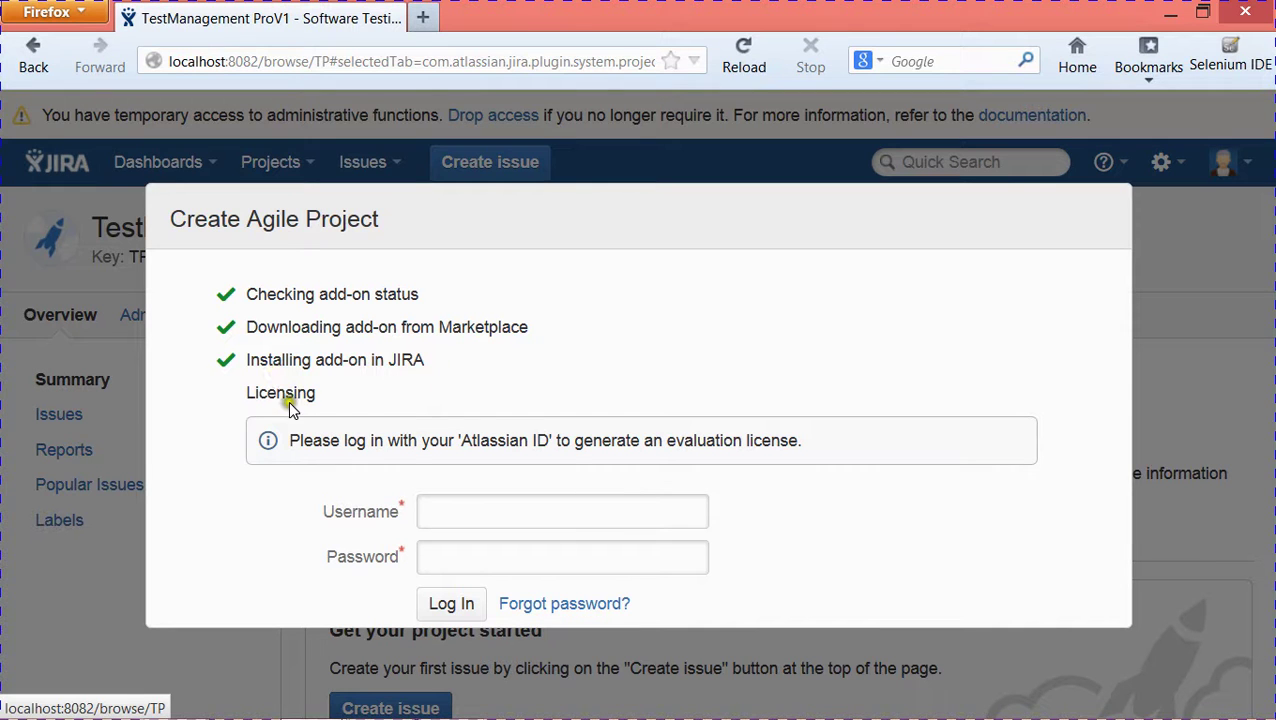
- Log in with the Atlassian ID username and password, dismissing the browser's save-password prompt
click(528, 511)
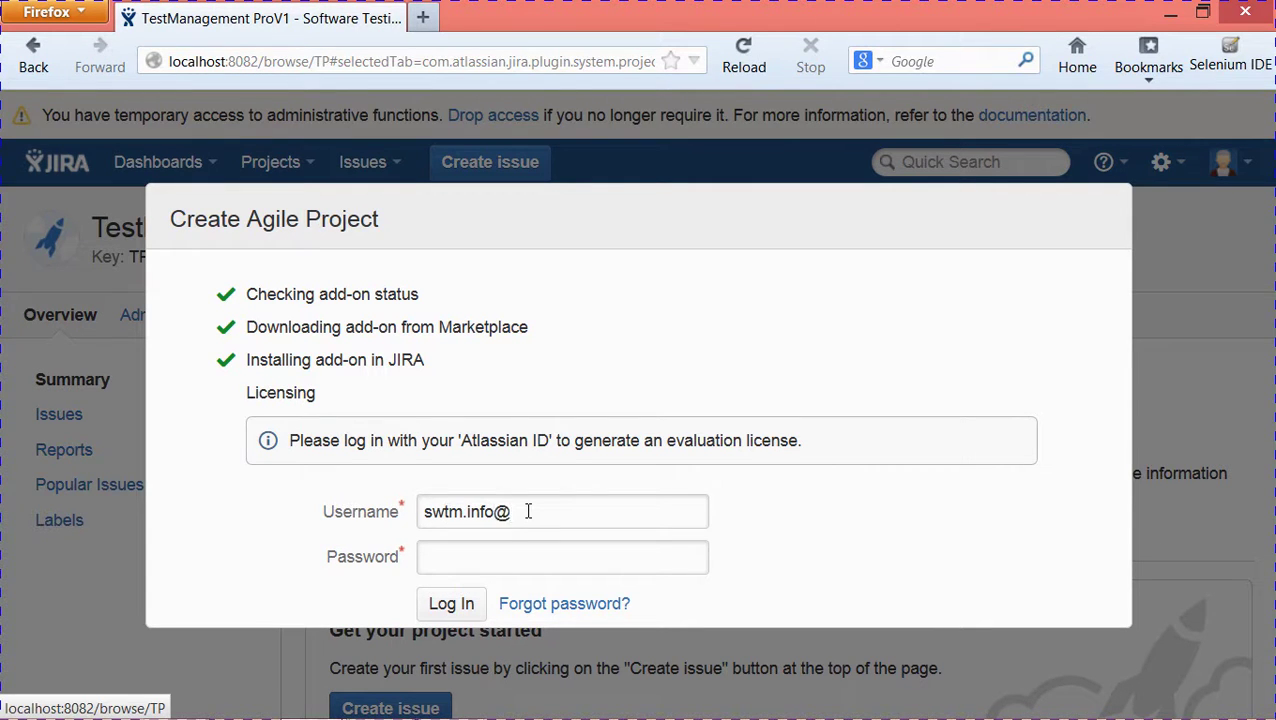
click(537, 564)
text(•••)
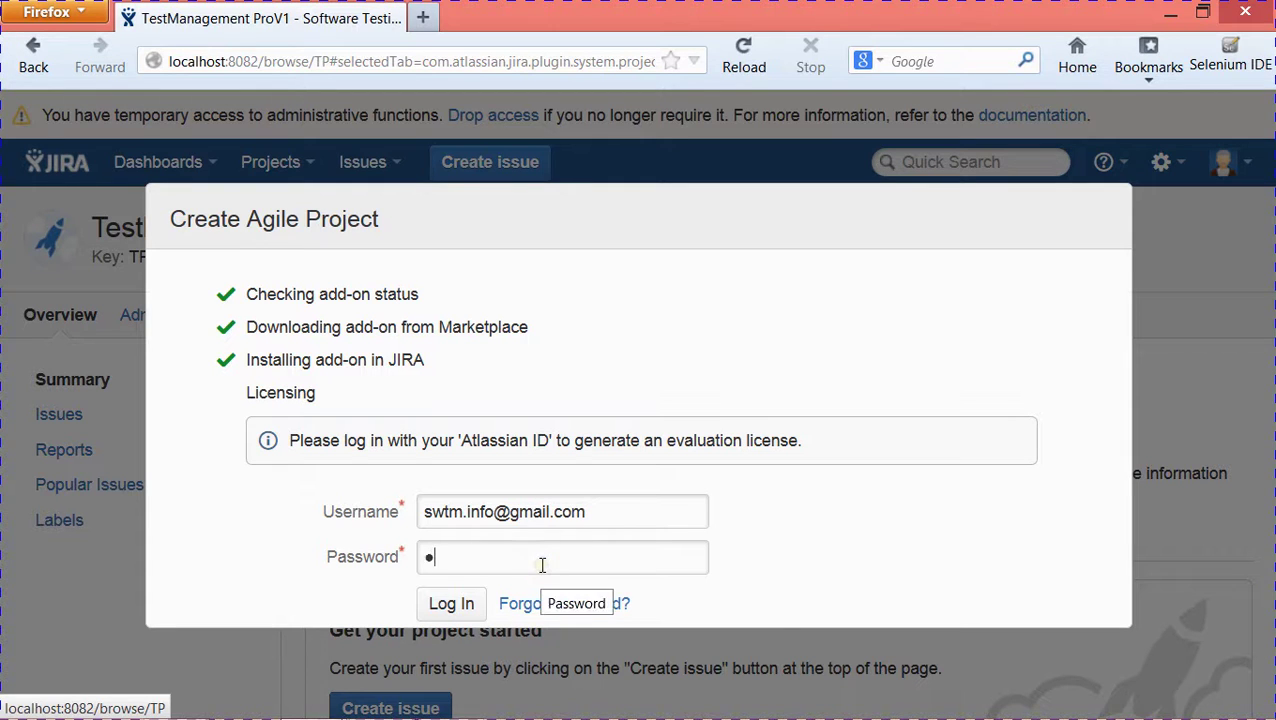
text(•••••)
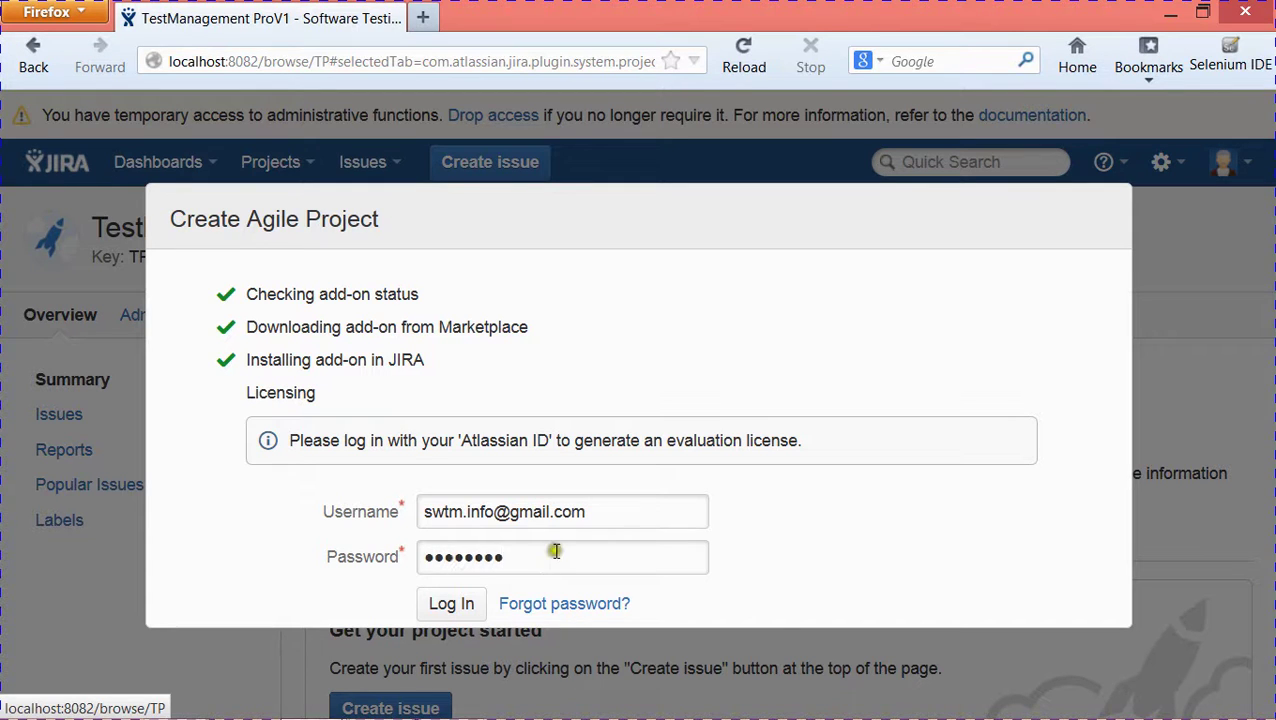
click(447, 604)
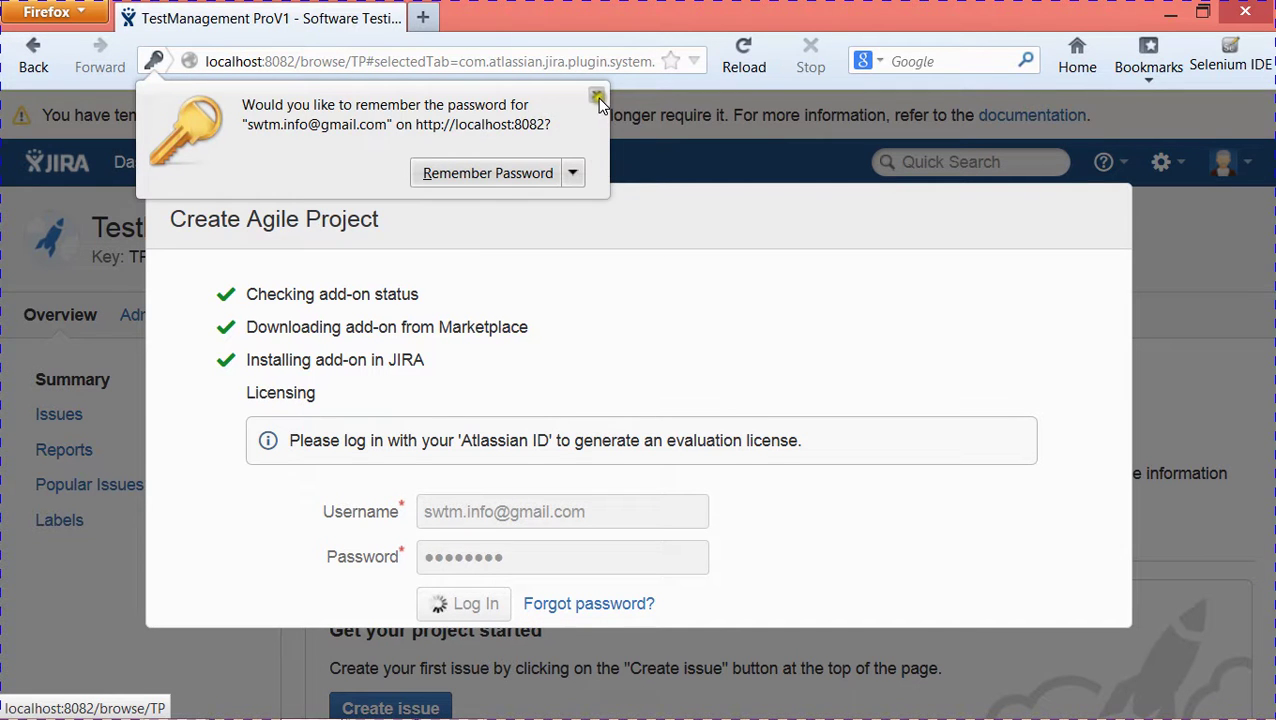
click(597, 96)
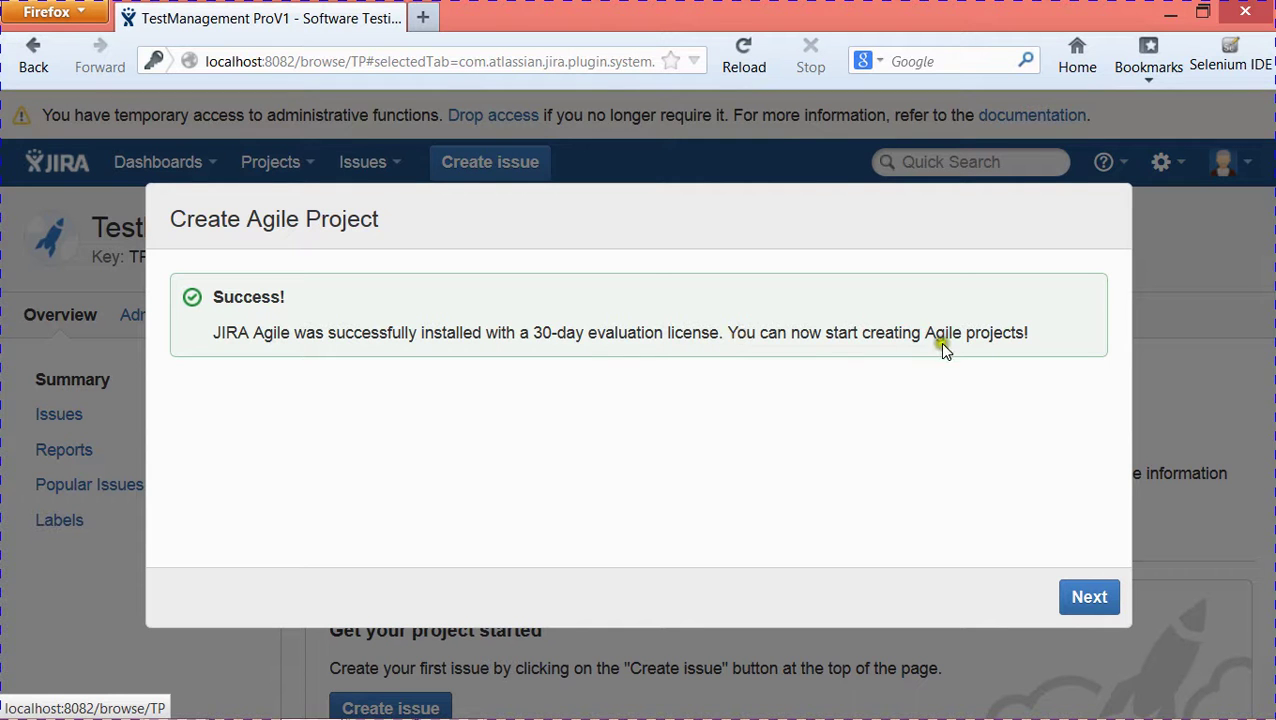
- Create the Agile Scrum project 'TestManagement ProV2' with key TPV, keeping the default project lead
click(1087, 600)
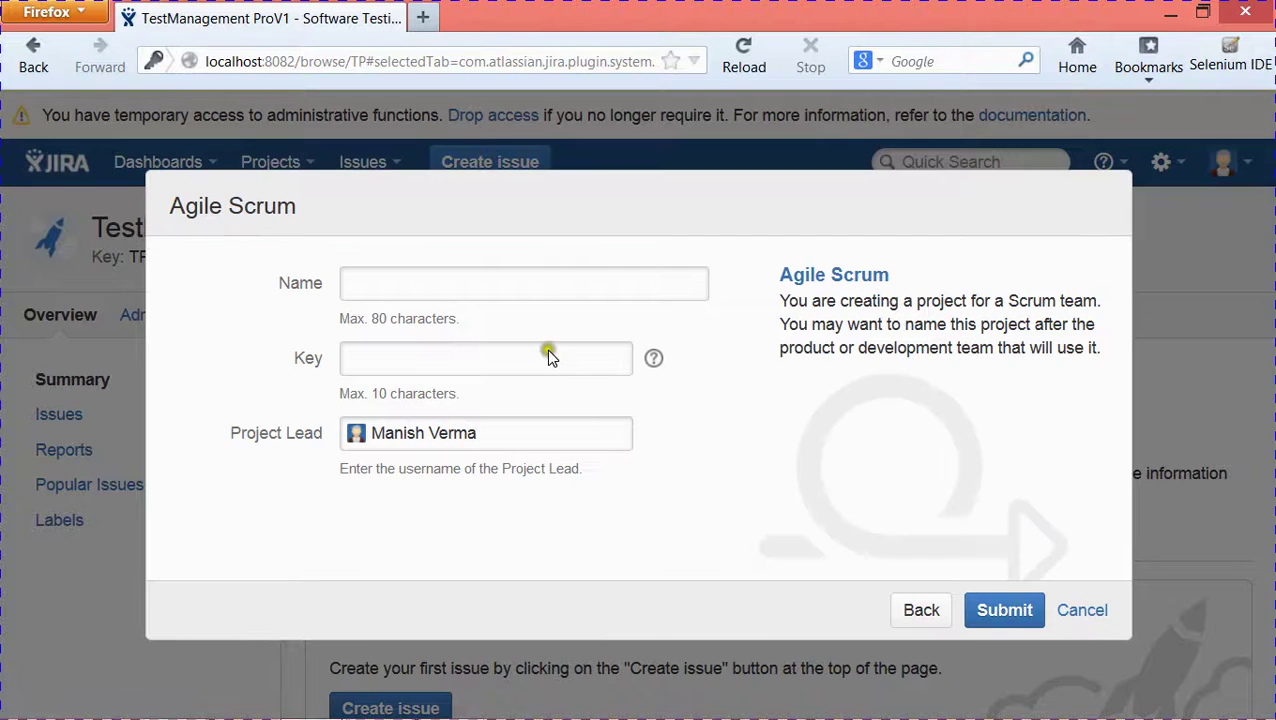
click(542, 294)
text(TestManagement)
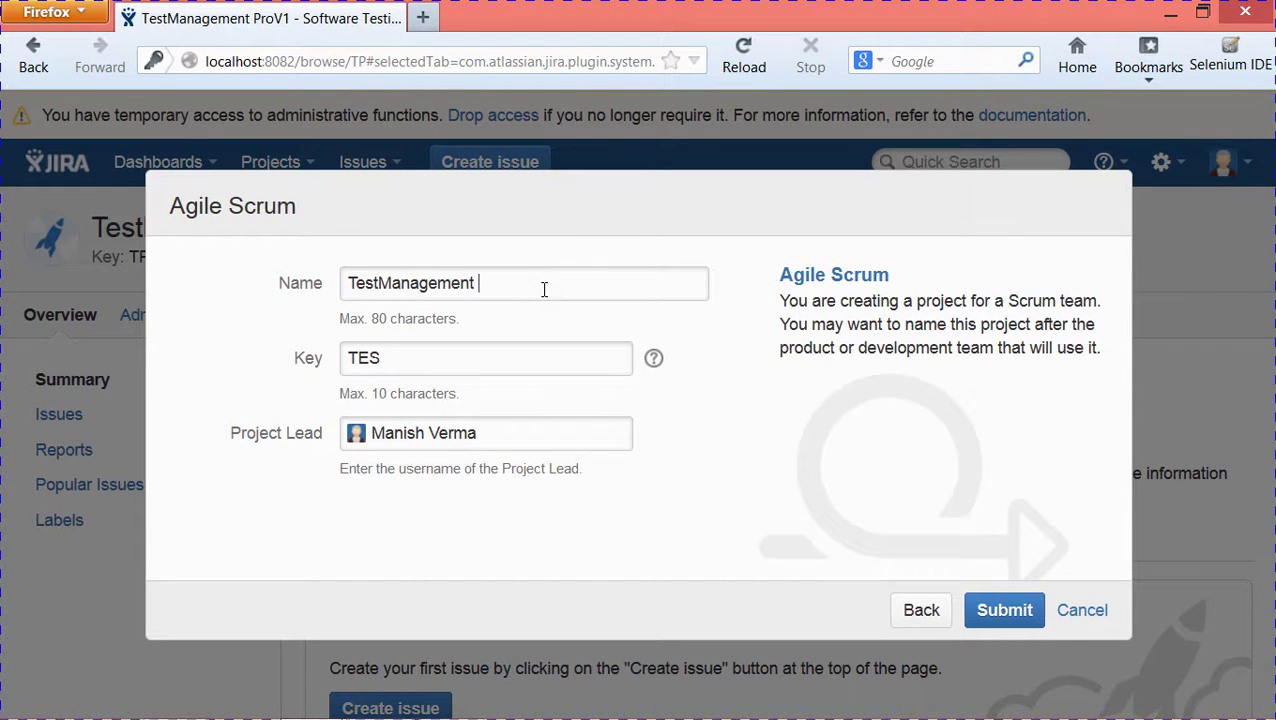
text( ProV2)
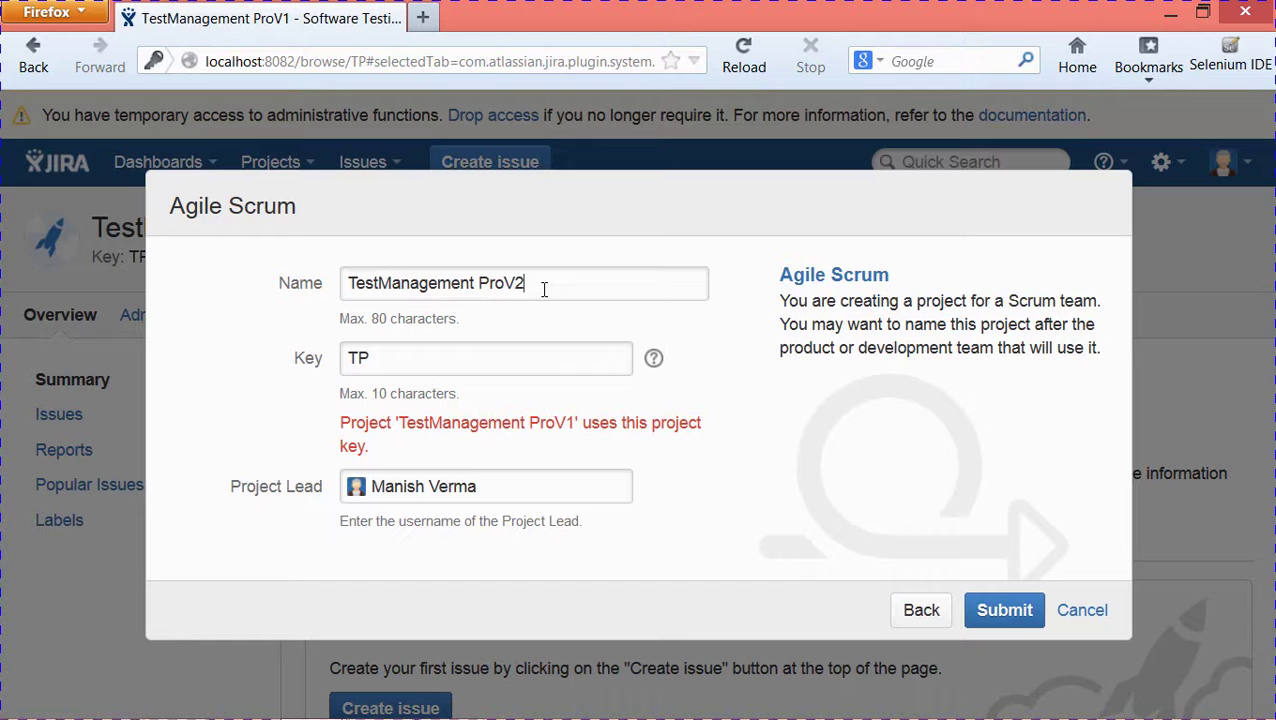
click(516, 357)
text(V)
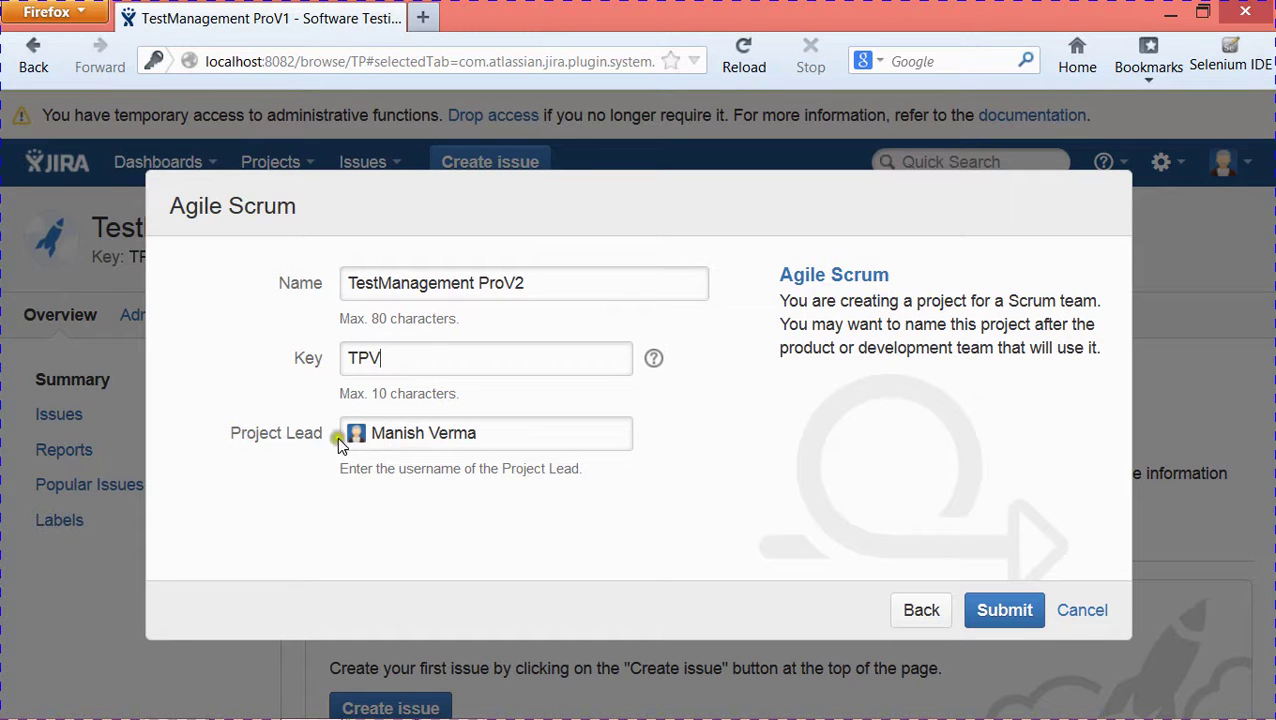
click(497, 425)
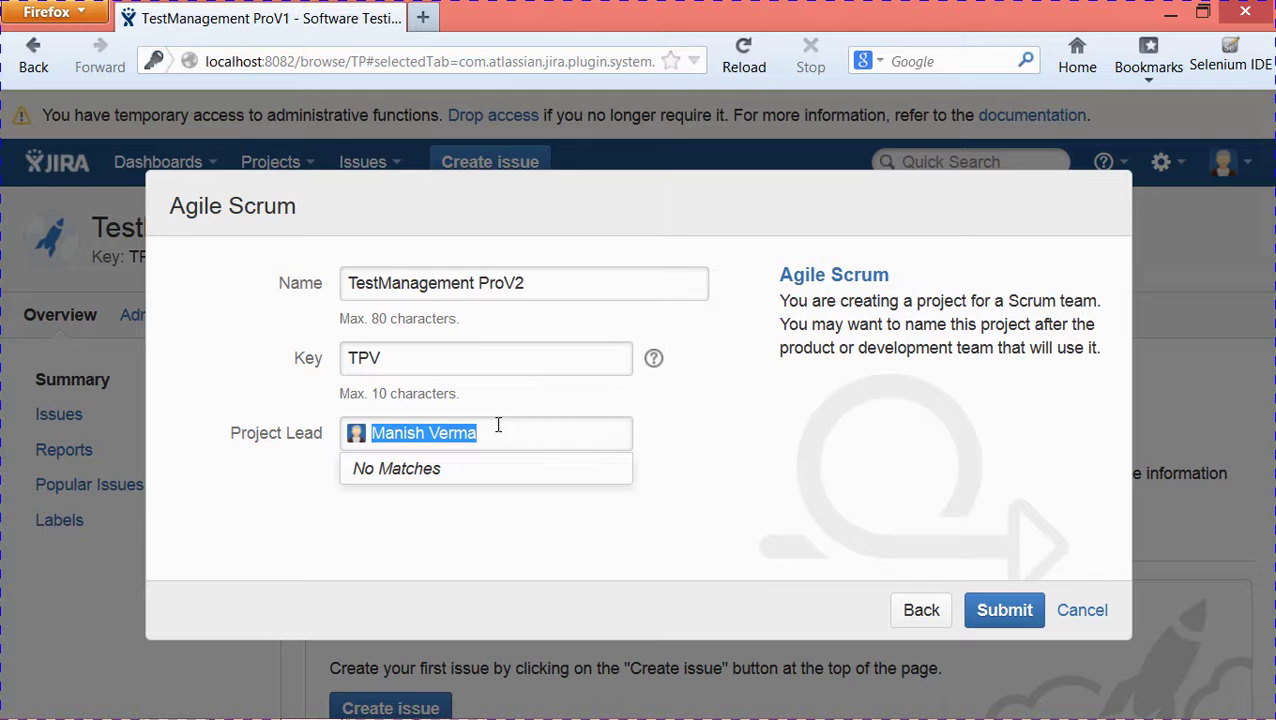
click(730, 437)
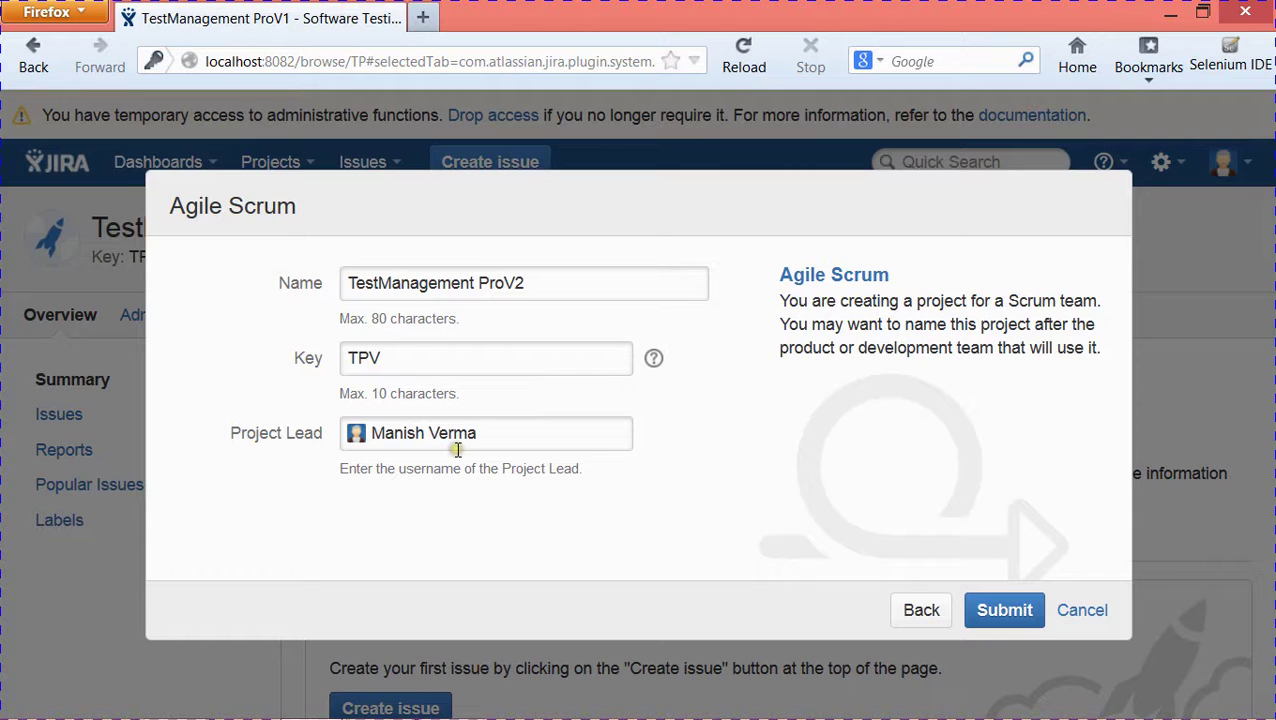
click(1005, 612)
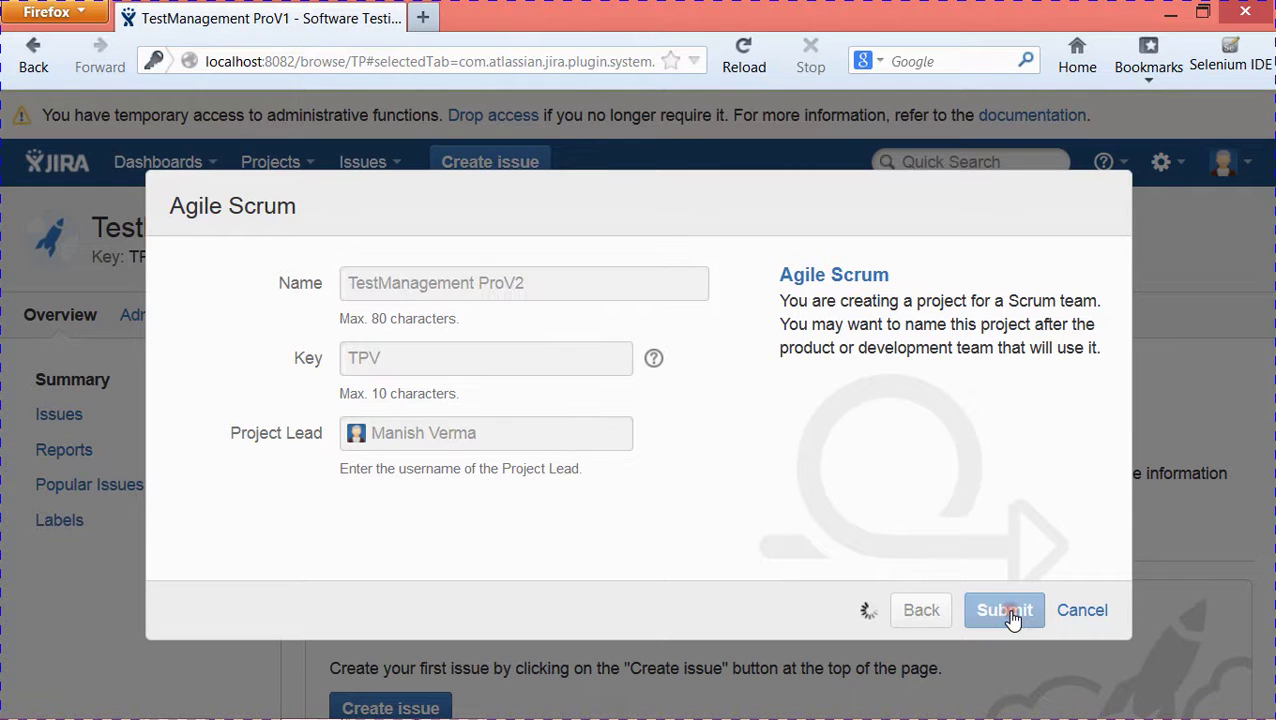